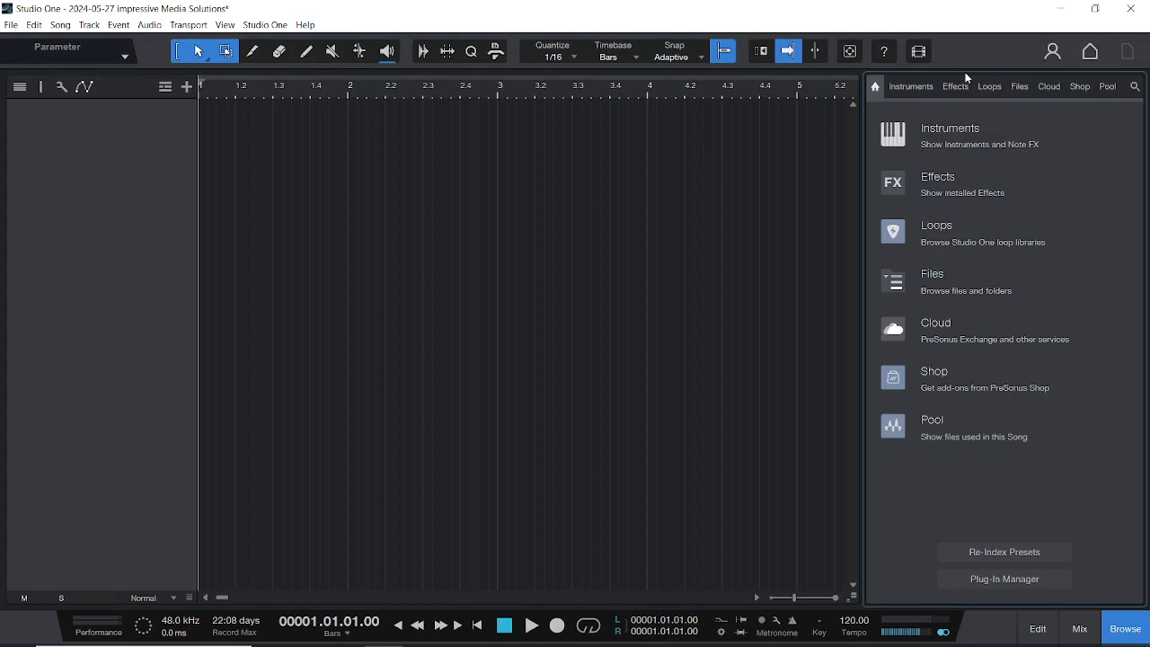
# - Add an Impact instrument track and load Cymatics - Orchid Kick - Clean (F).wav onto pad C 2
pyautogui.click(943, 135)
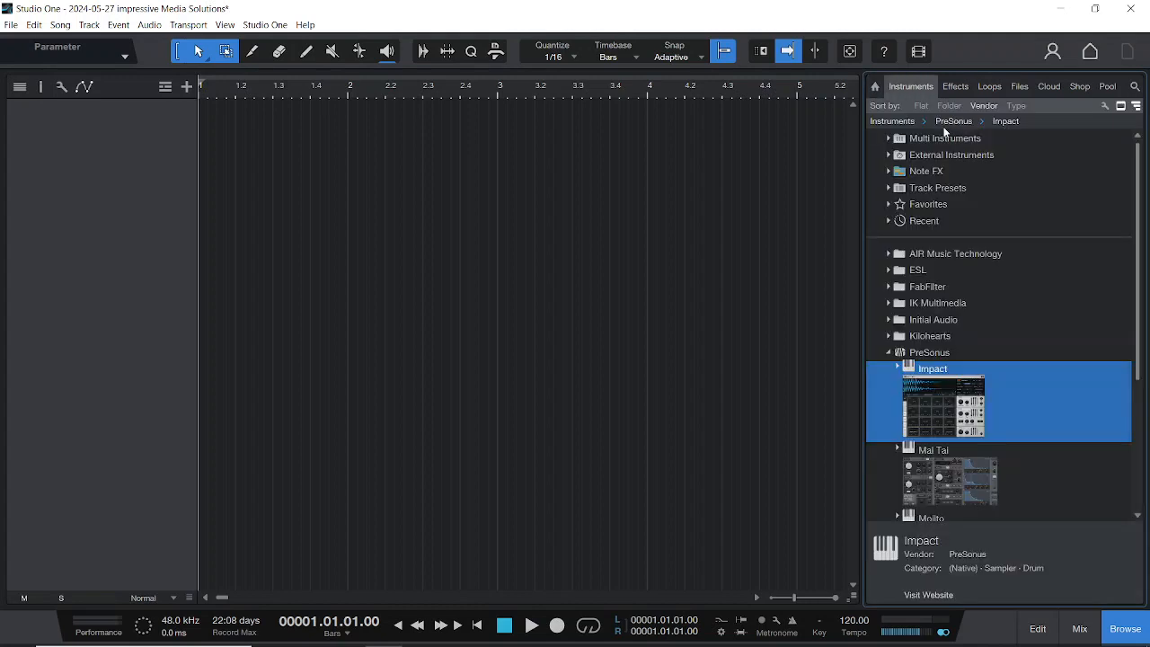
pyautogui.moveTo(937, 403); pyautogui.dragTo(347, 228)
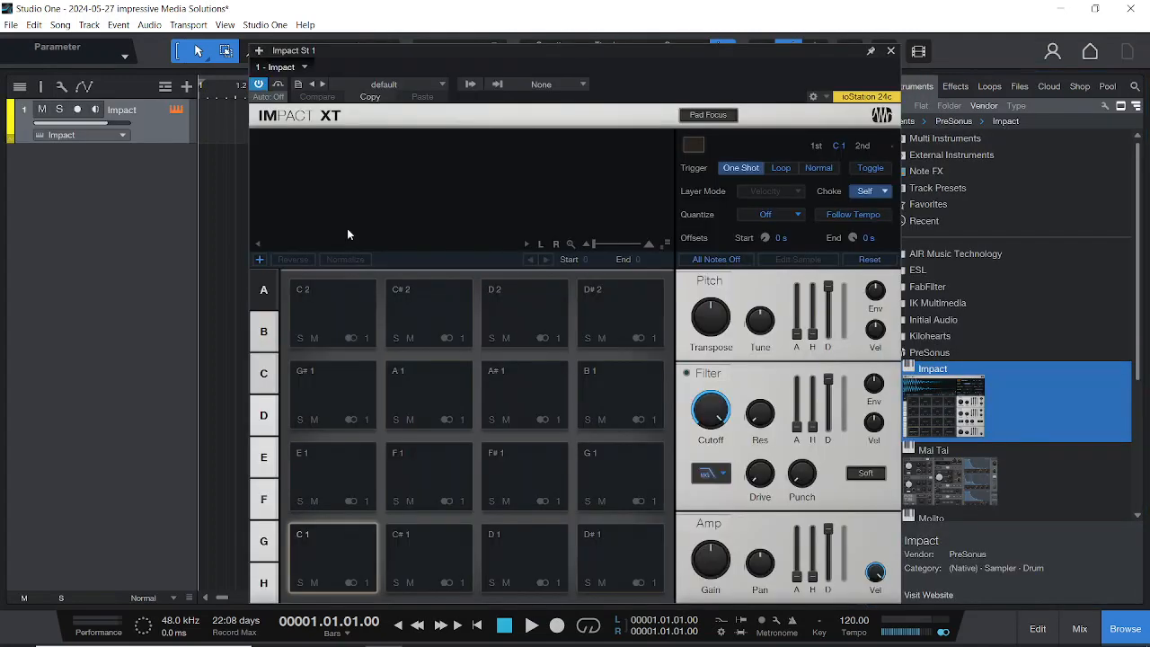
pyautogui.click(1019, 87)
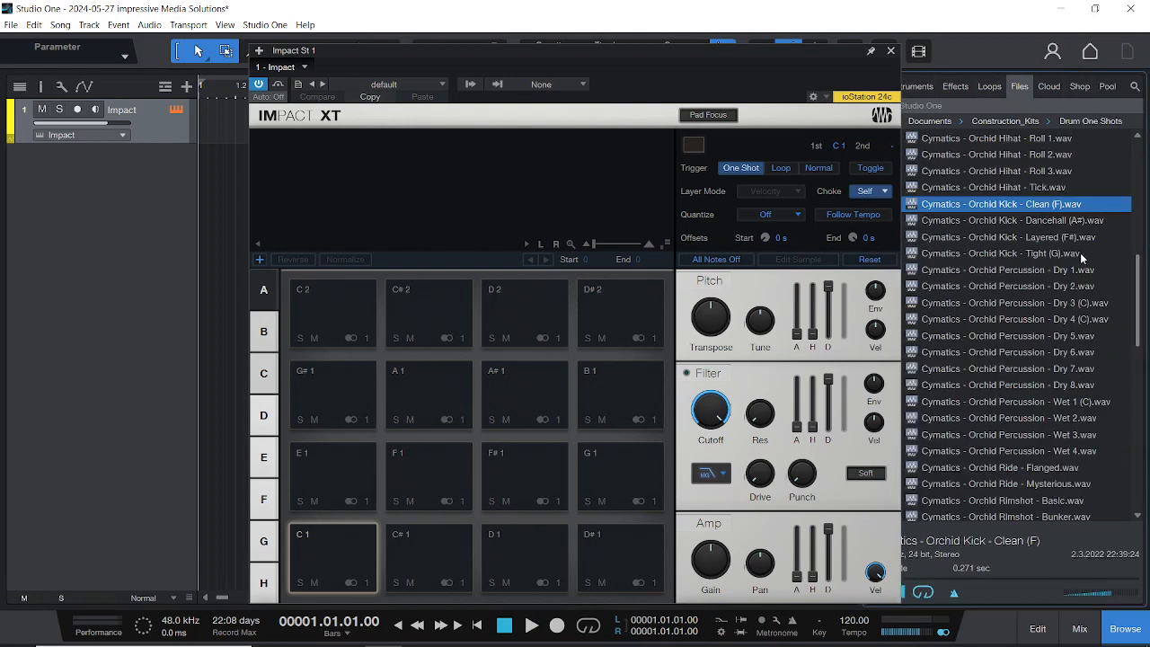
pyautogui.moveTo(1010, 205); pyautogui.dragTo(310, 343)
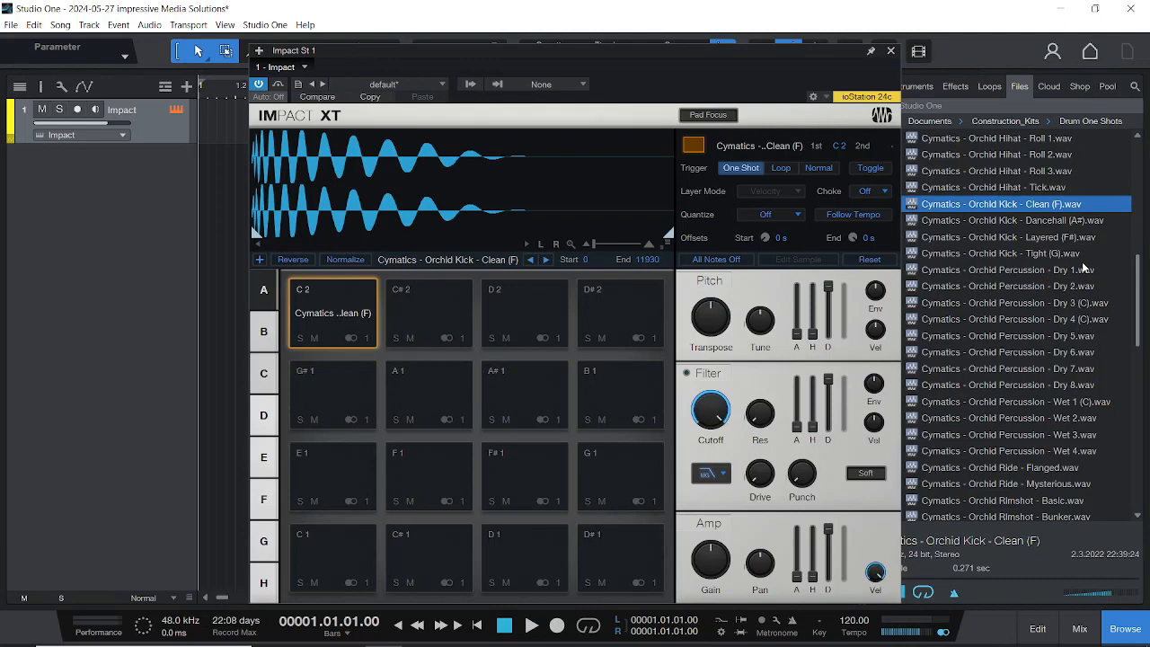
# - Load Cymatics - Orchid Snare - Arrow (G#).wav onto pad C# 2, audition the kick pad and close the instrument window
pyautogui.scroll(-2, 1082, 269)
pyautogui.scroll(-1, 1081, 269)
pyautogui.scroll(-5, 1075, 271)
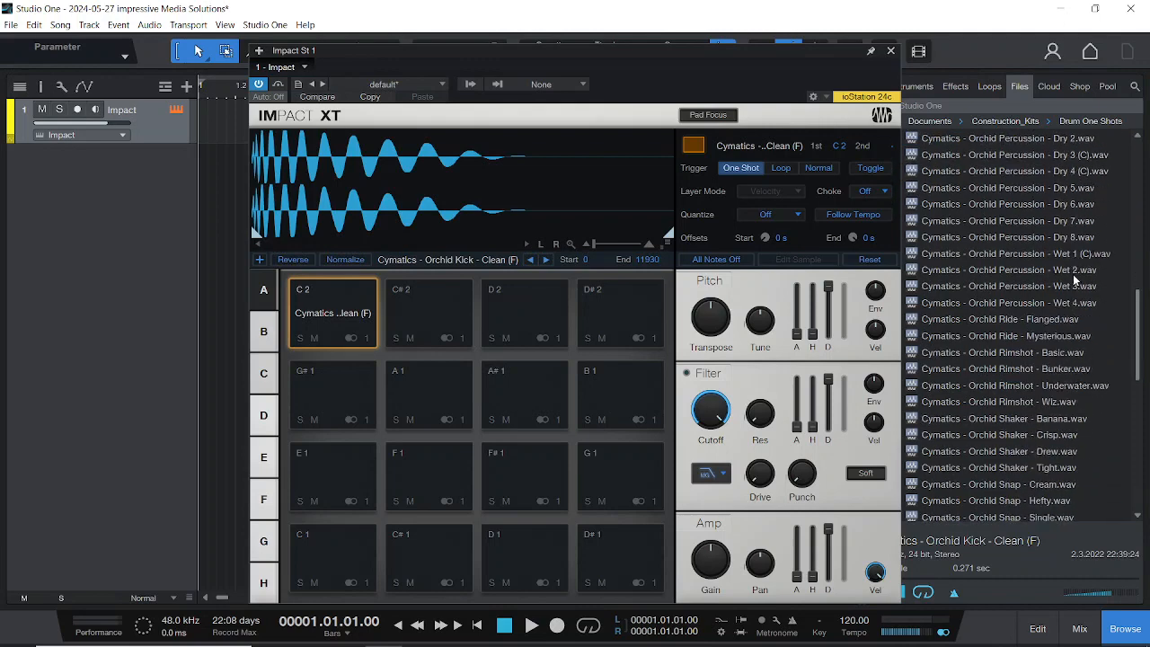
pyautogui.scroll(-2, 1071, 283)
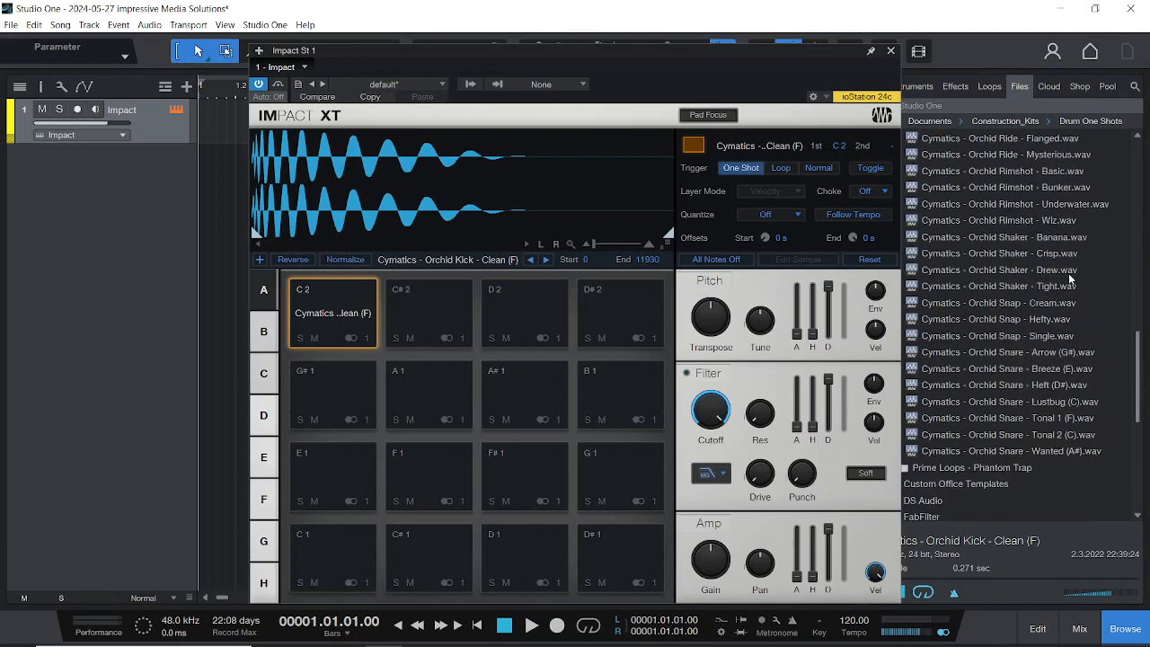
pyautogui.scroll(3, 1068, 273)
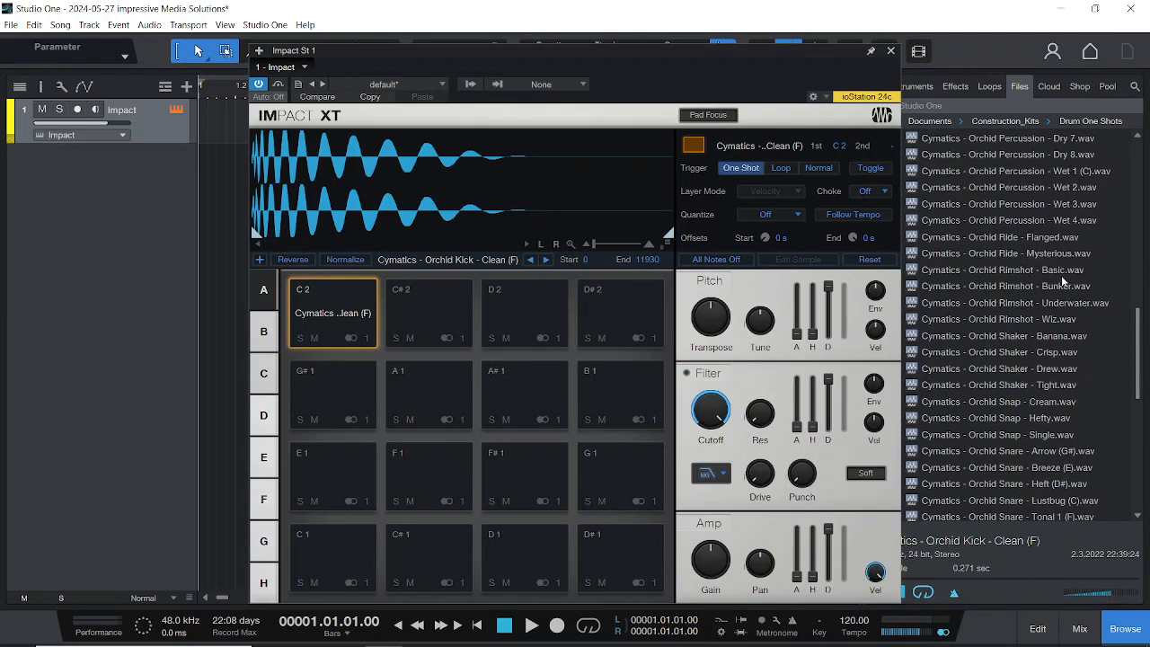
pyautogui.scroll(-1, 1061, 275)
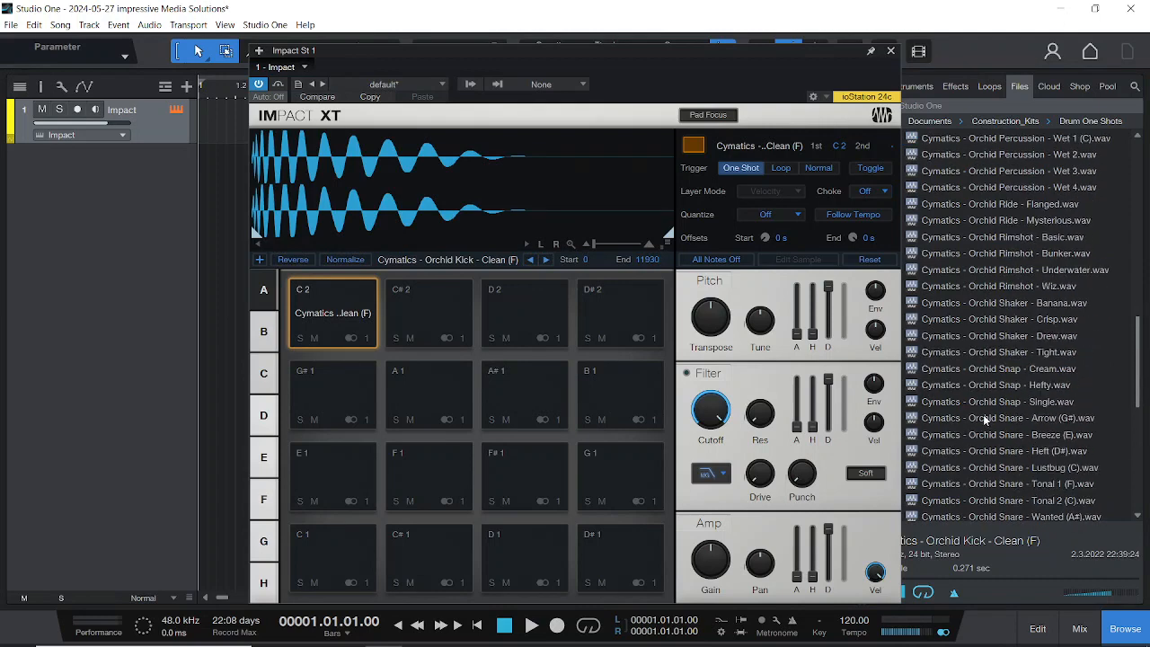
pyautogui.moveTo(1012, 420); pyautogui.dragTo(432, 314)
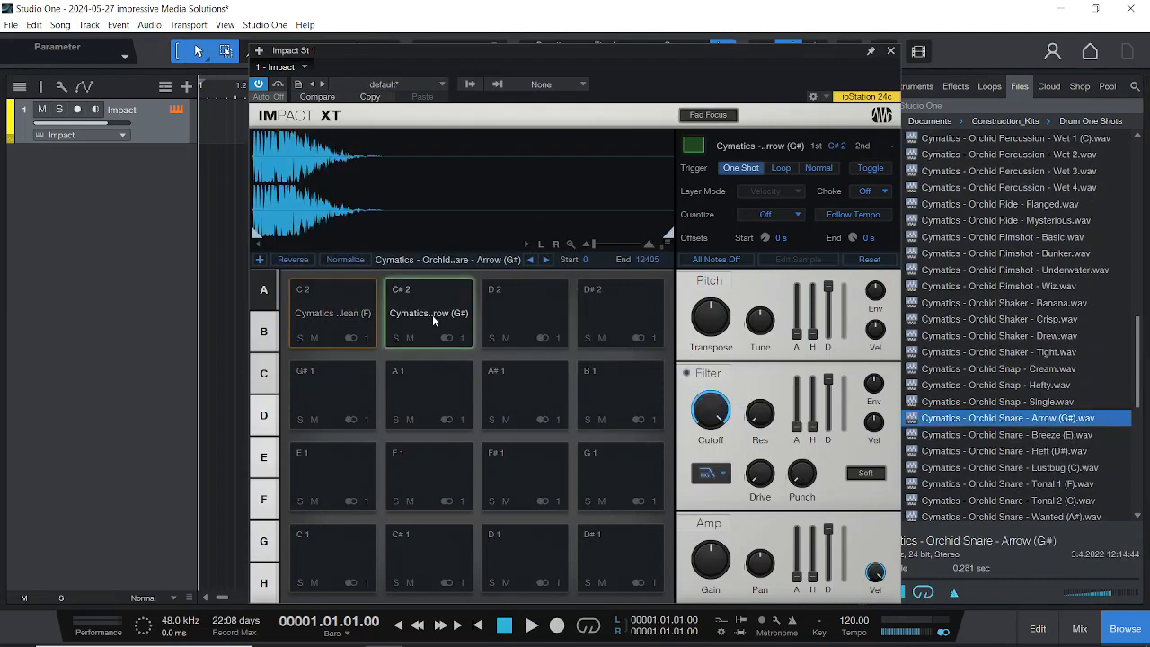
pyautogui.click(354, 322)
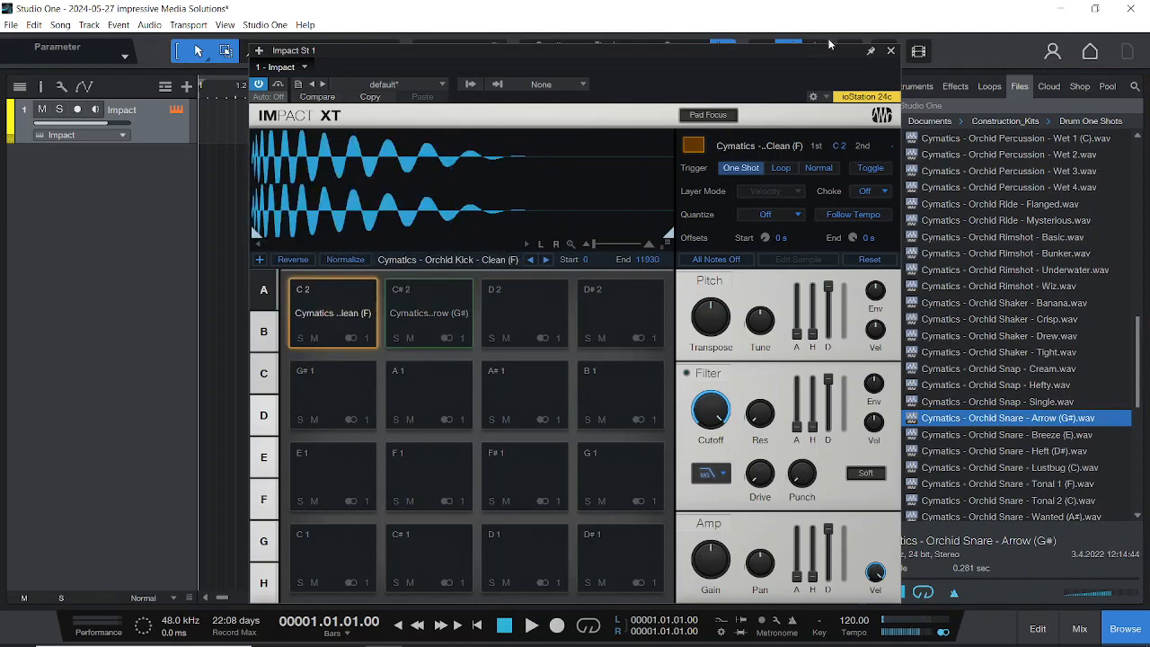
pyautogui.click(888, 52)
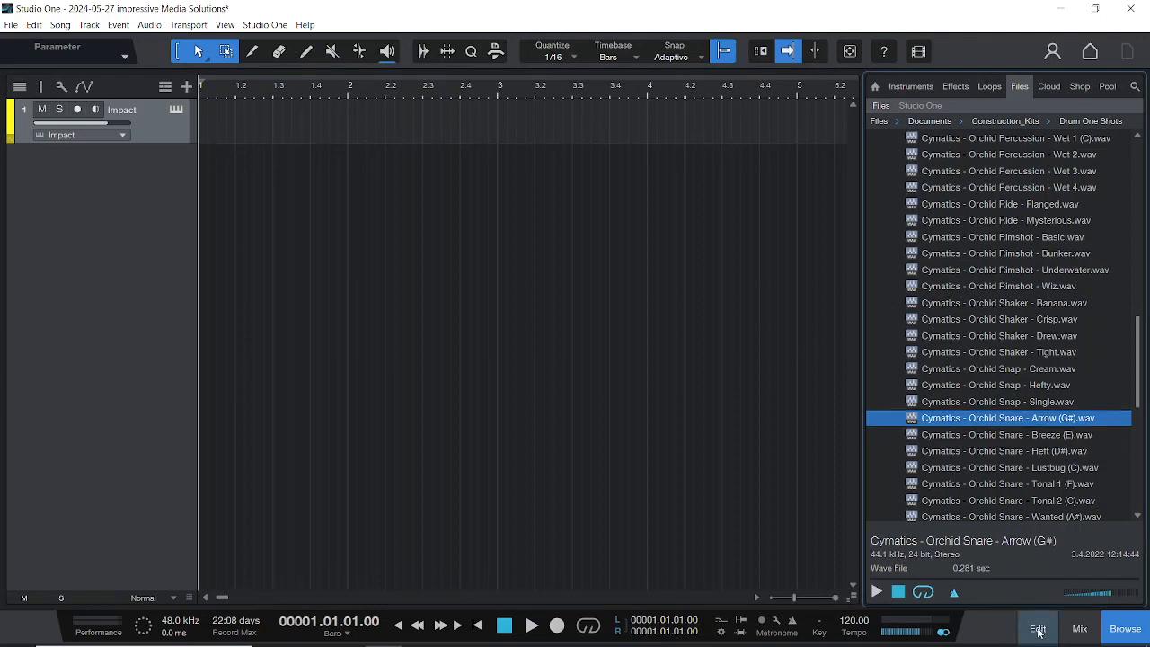
# - Show the mixer beside the Impact instrument and route the snare pad C# 2 to the Stereo 2 output
pyautogui.click(1079, 630)
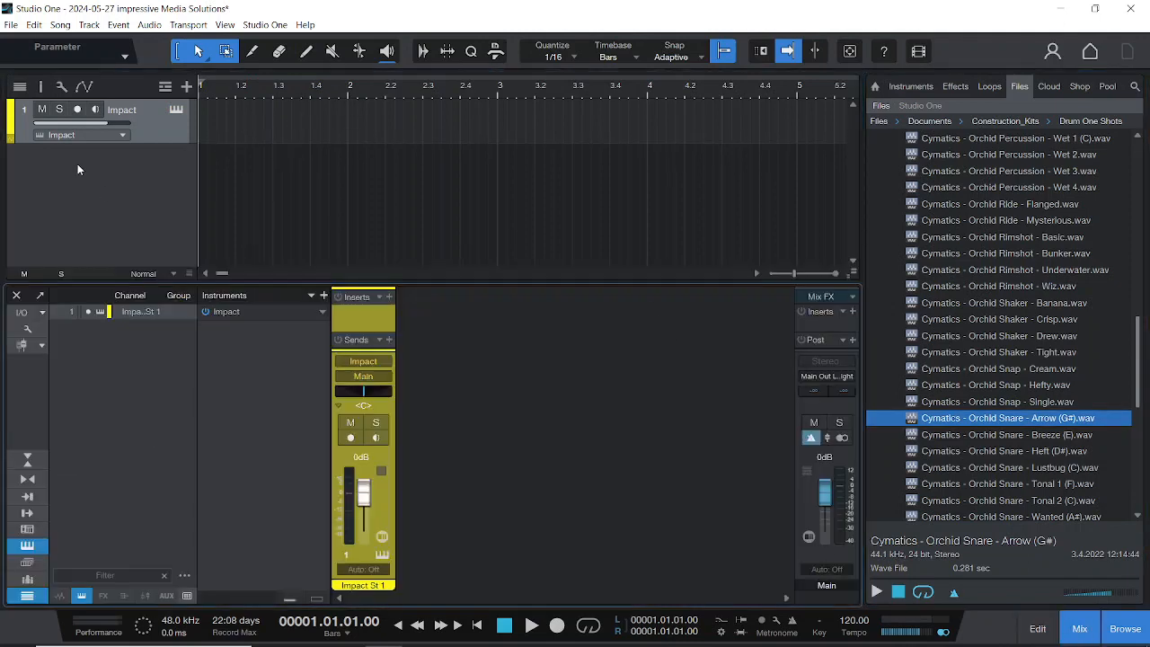
pyautogui.click(177, 109)
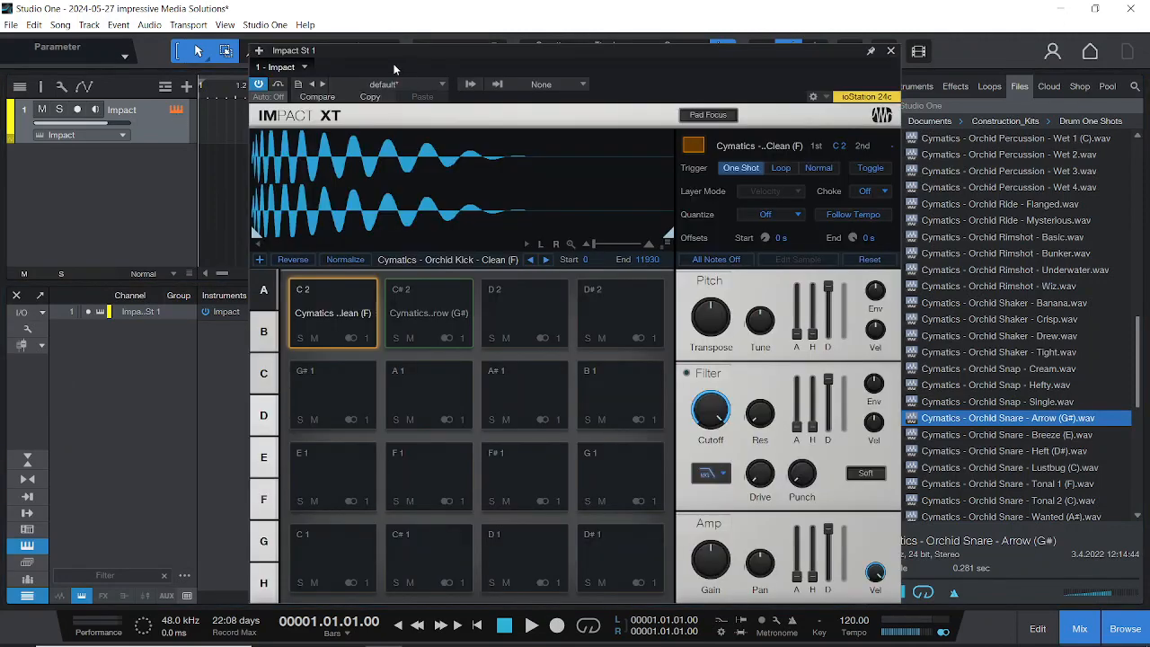
pyautogui.moveTo(393, 68); pyautogui.dragTo(740, 64)
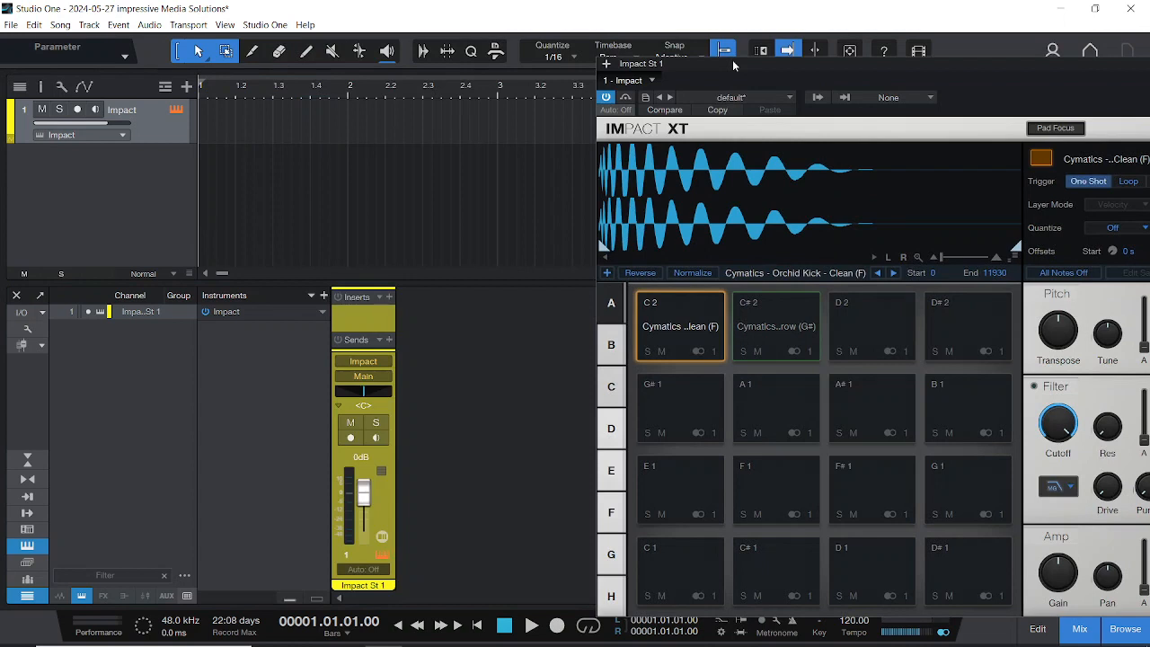
pyautogui.click(803, 351)
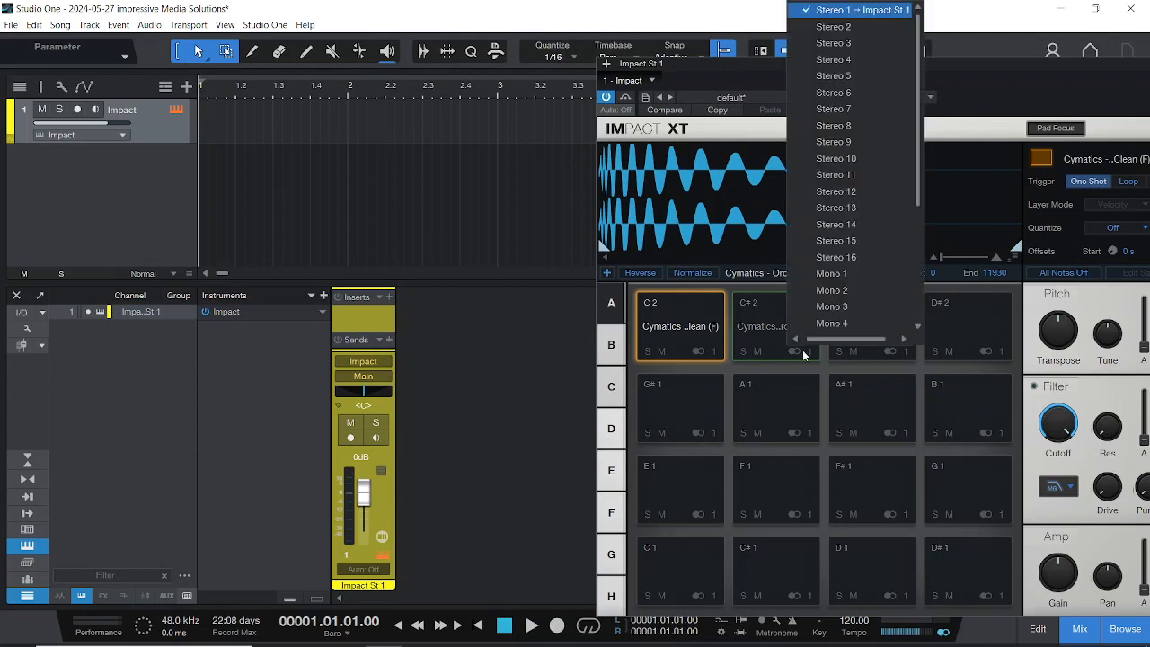
pyautogui.click(879, 33)
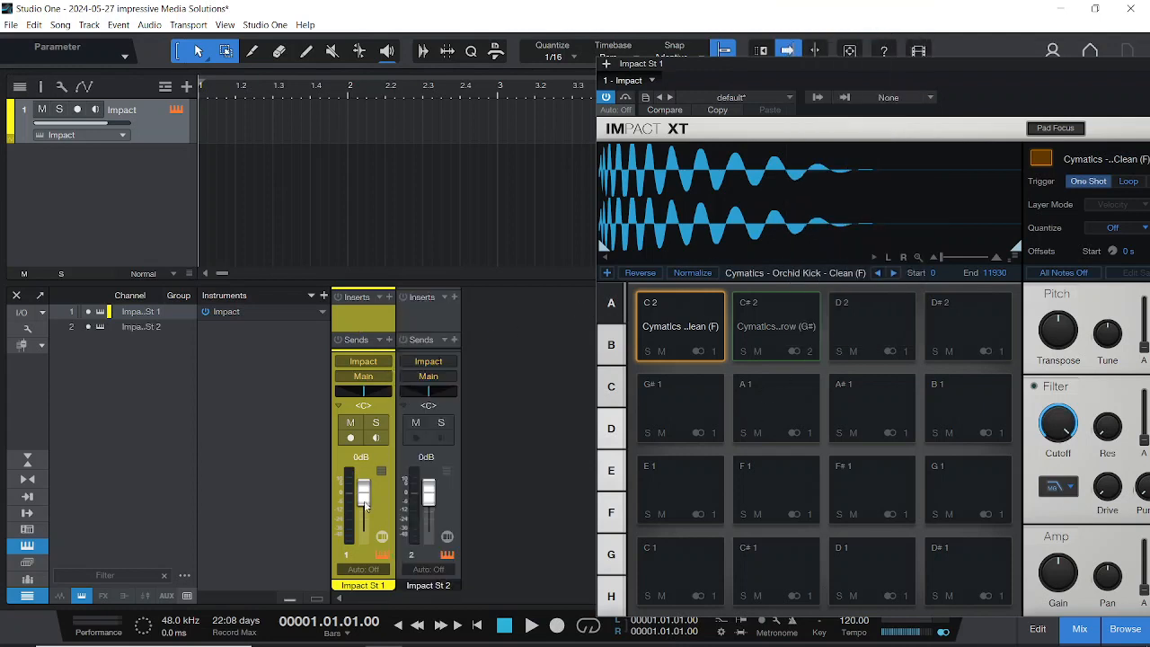
# - Lower the Impact St 1 channel to about -14.3 dB and Impact St 2 to about -15.6 dB, and close the instrument window
pyautogui.moveTo(365, 499); pyautogui.dragTo(365, 522)
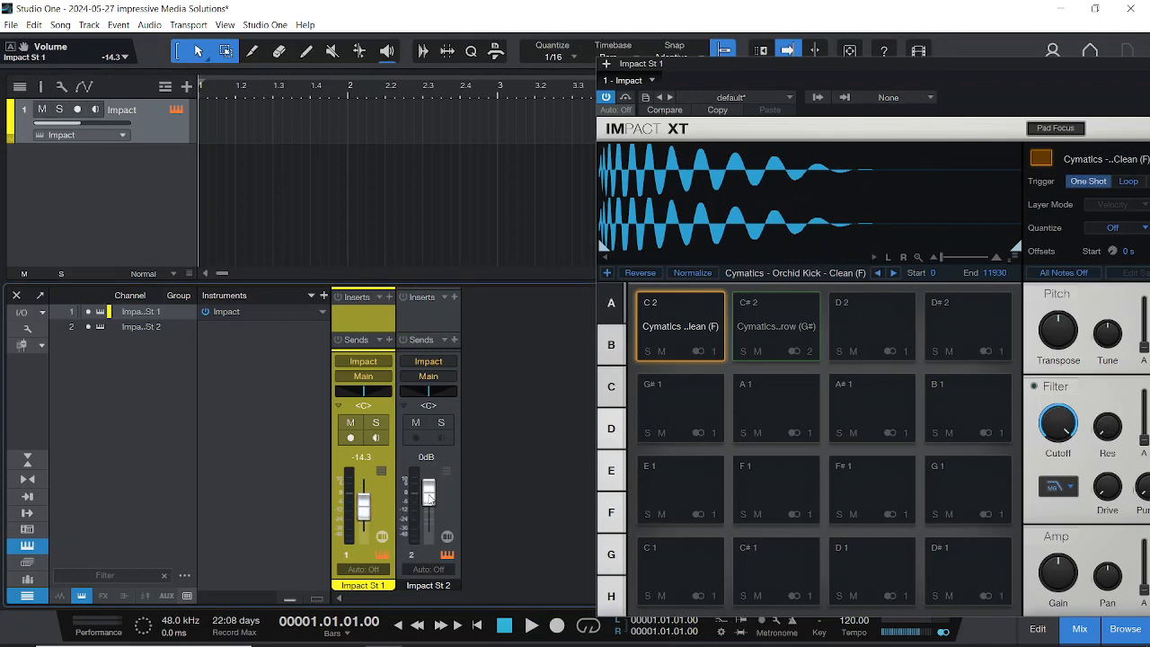
pyautogui.moveTo(428, 495); pyautogui.dragTo(430, 513)
pyautogui.click(797, 352)
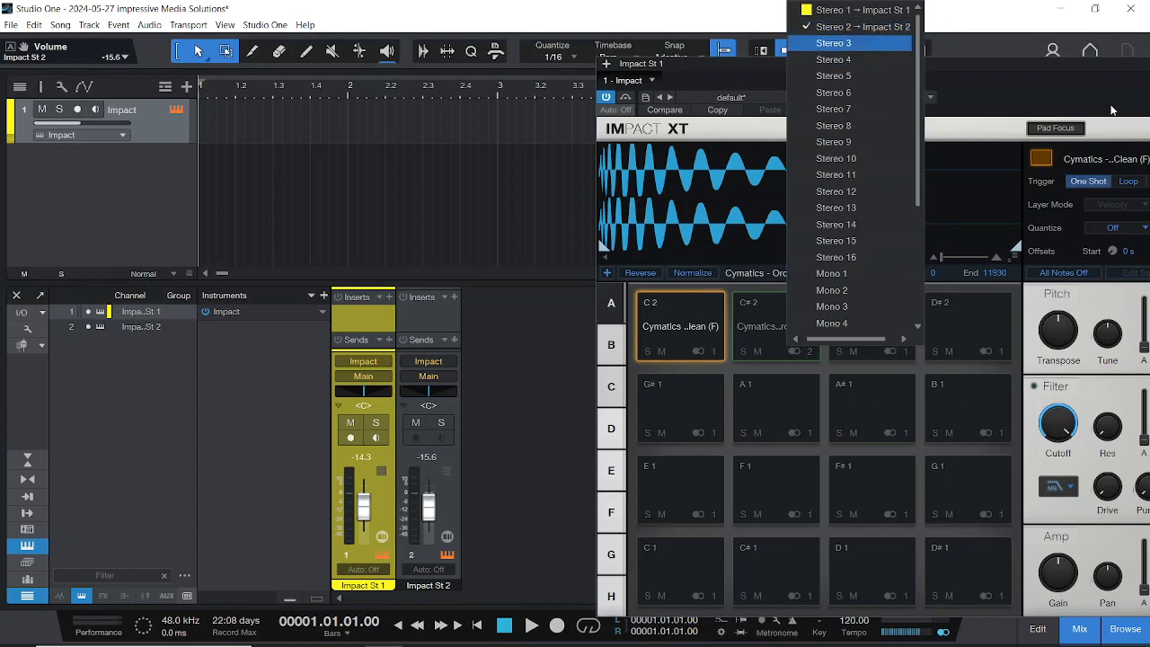
pyautogui.click(1018, 63)
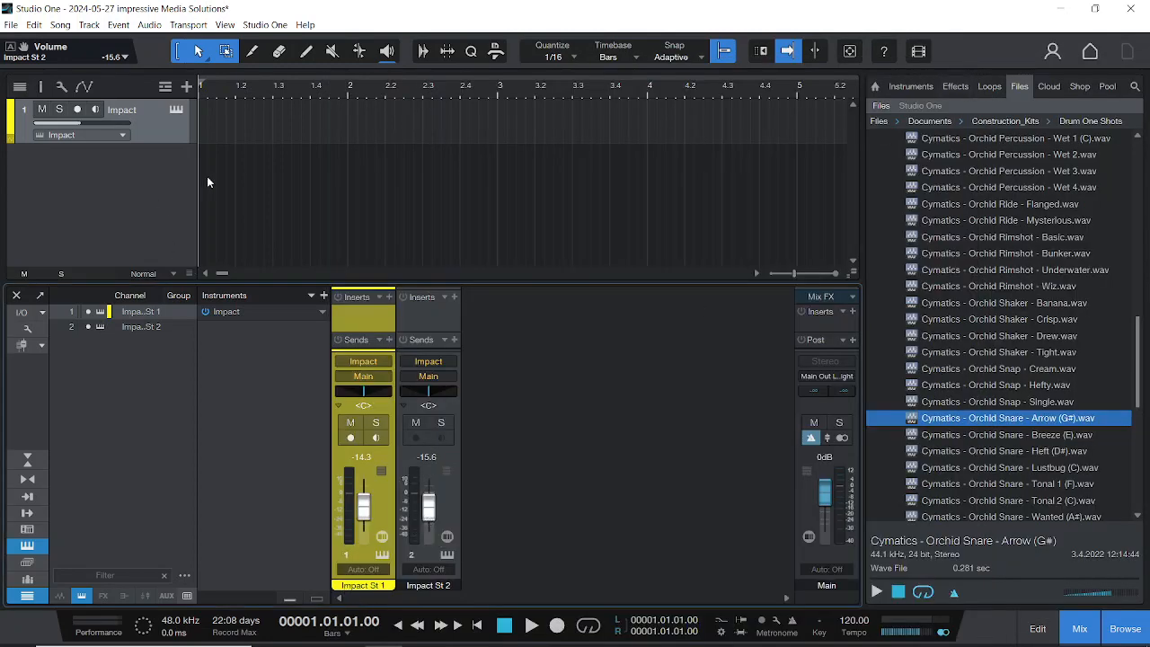
pyautogui.doubleClick(311, 132)
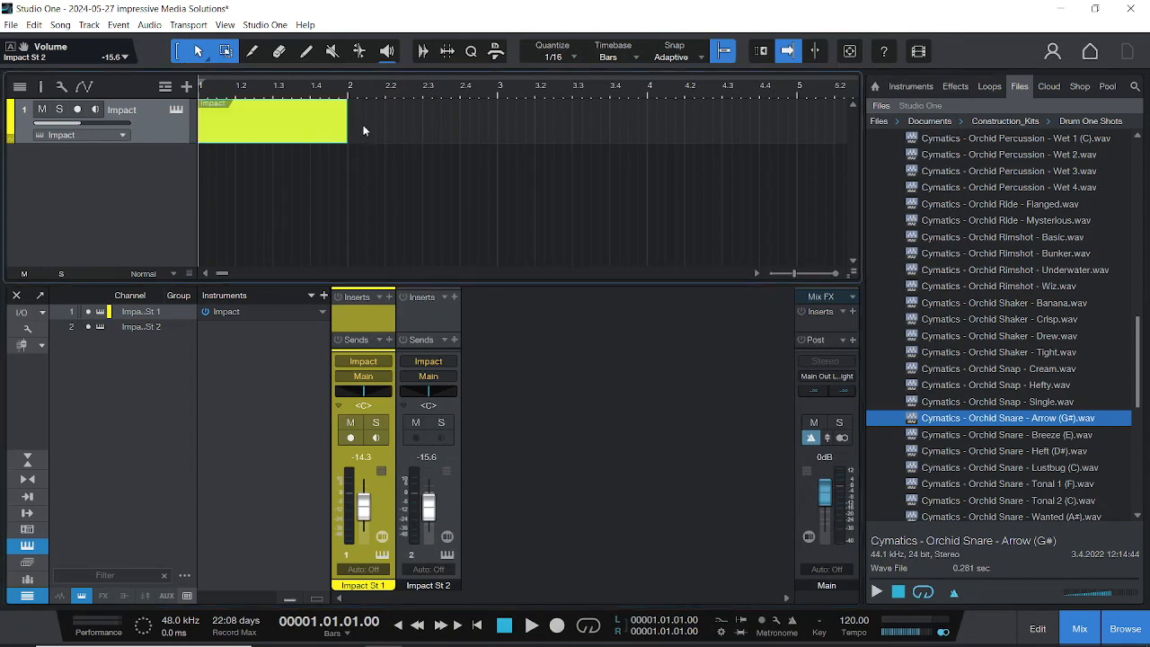
pyautogui.moveTo(348, 122); pyautogui.dragTo(493, 122)
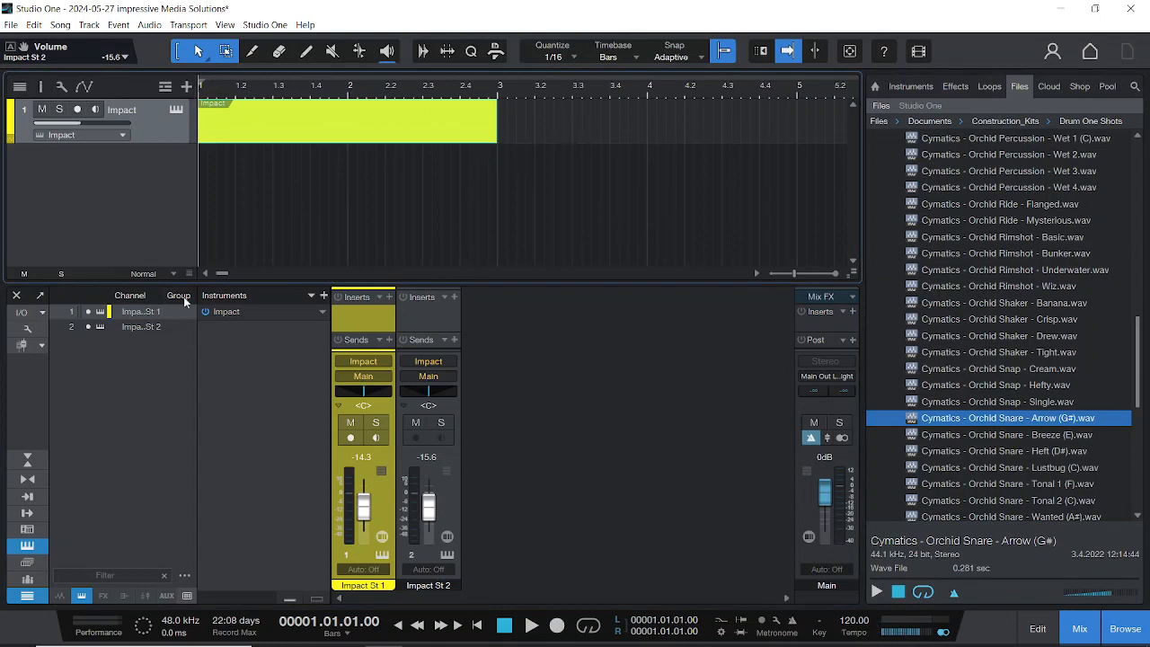
pyautogui.press('Delete')
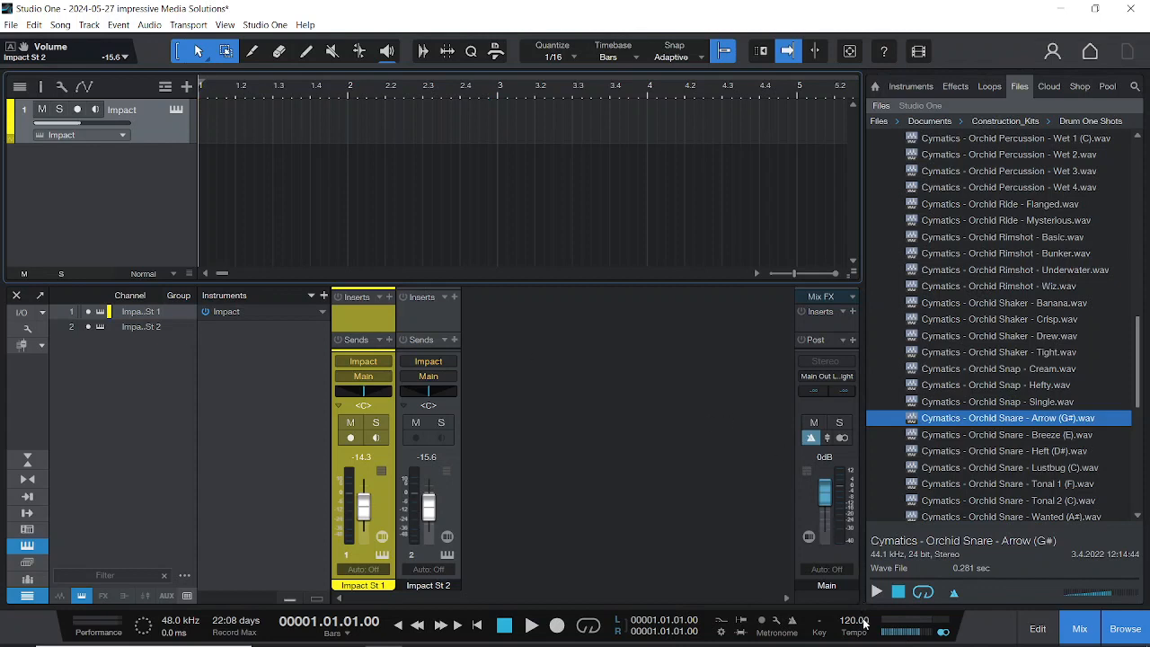
# - Set the song tempo to 140 BPM
pyautogui.scroll(13, 854, 620)
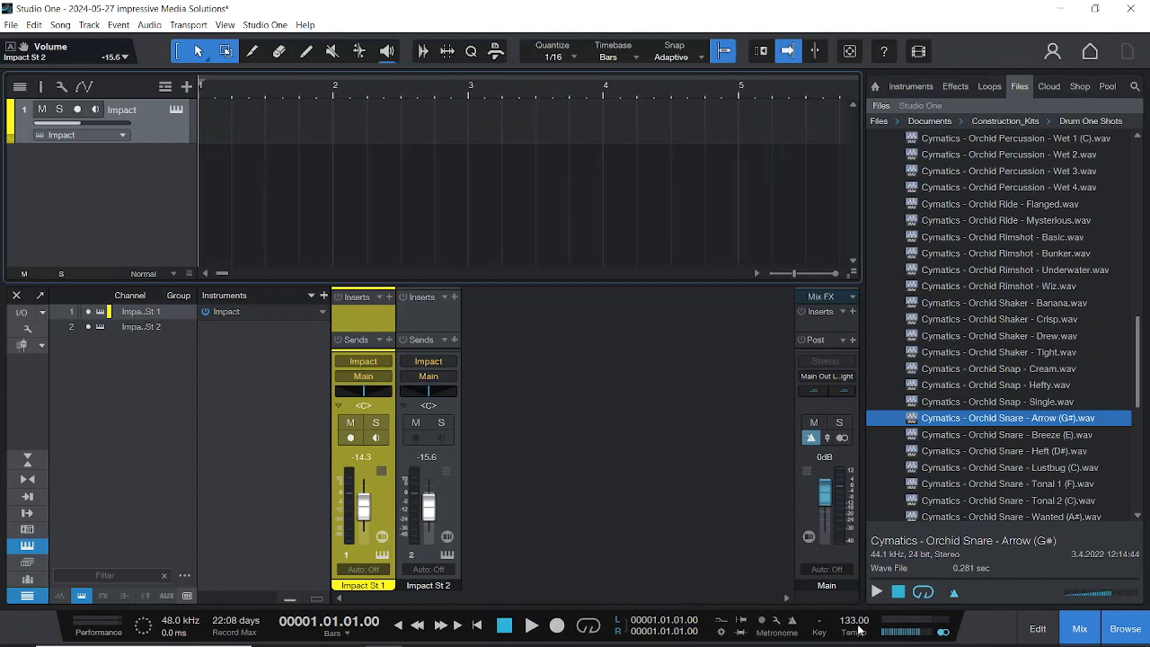
pyautogui.scroll(8, 854, 621)
pyautogui.scroll(-1, 858, 630)
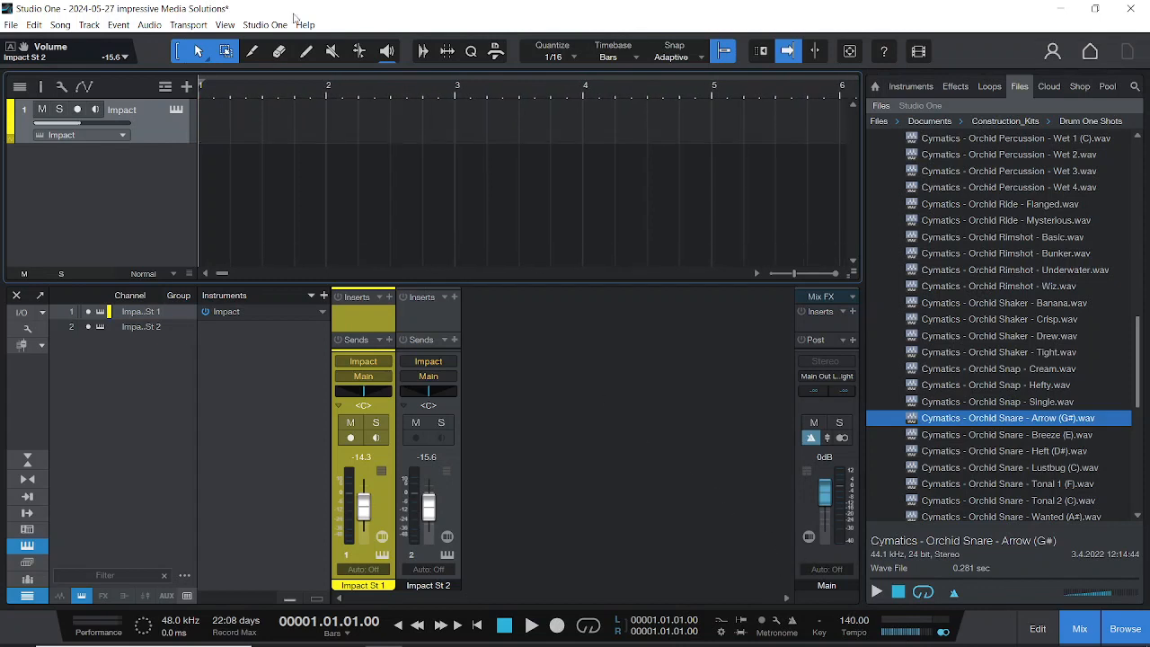
# - Create a two-bar instrument part at the start of the Impact track and enable looping over bars 1 and 2
pyautogui.doubleClick(266, 114)
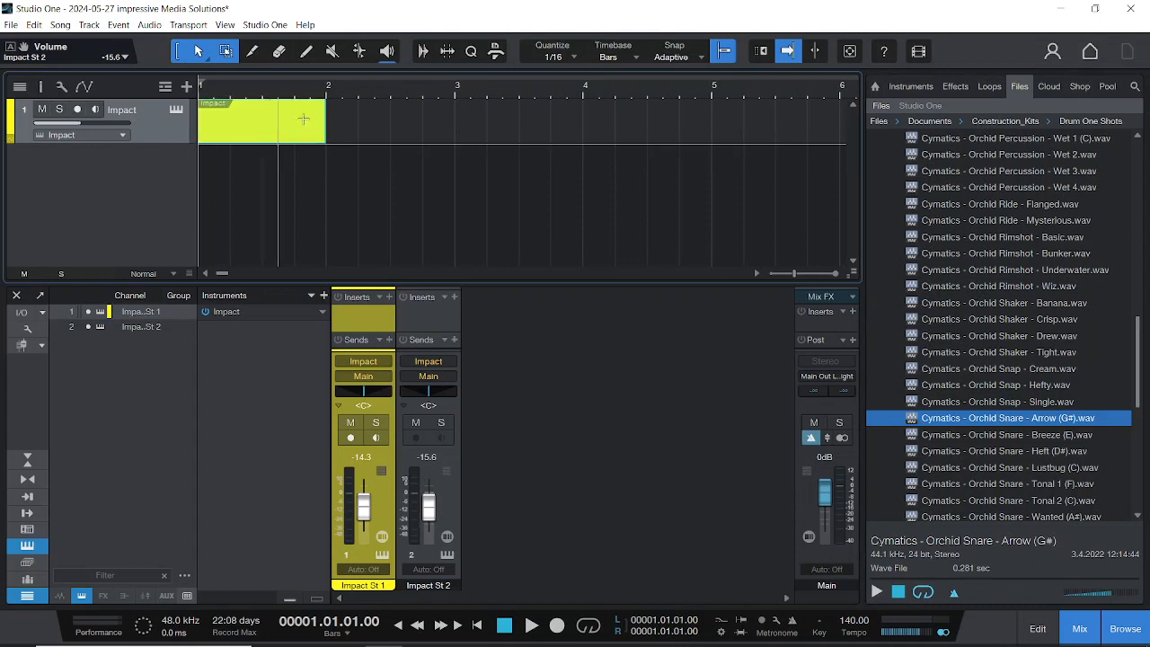
pyautogui.moveTo(325, 118); pyautogui.dragTo(456, 119)
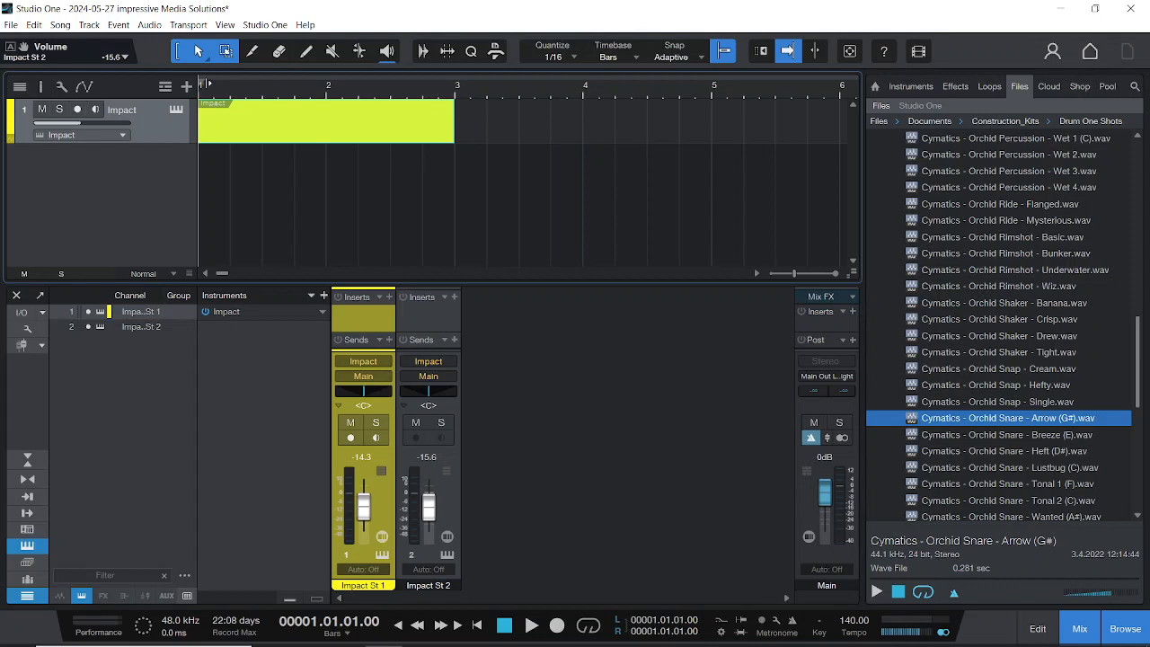
pyautogui.moveTo(206, 84); pyautogui.dragTo(456, 84)
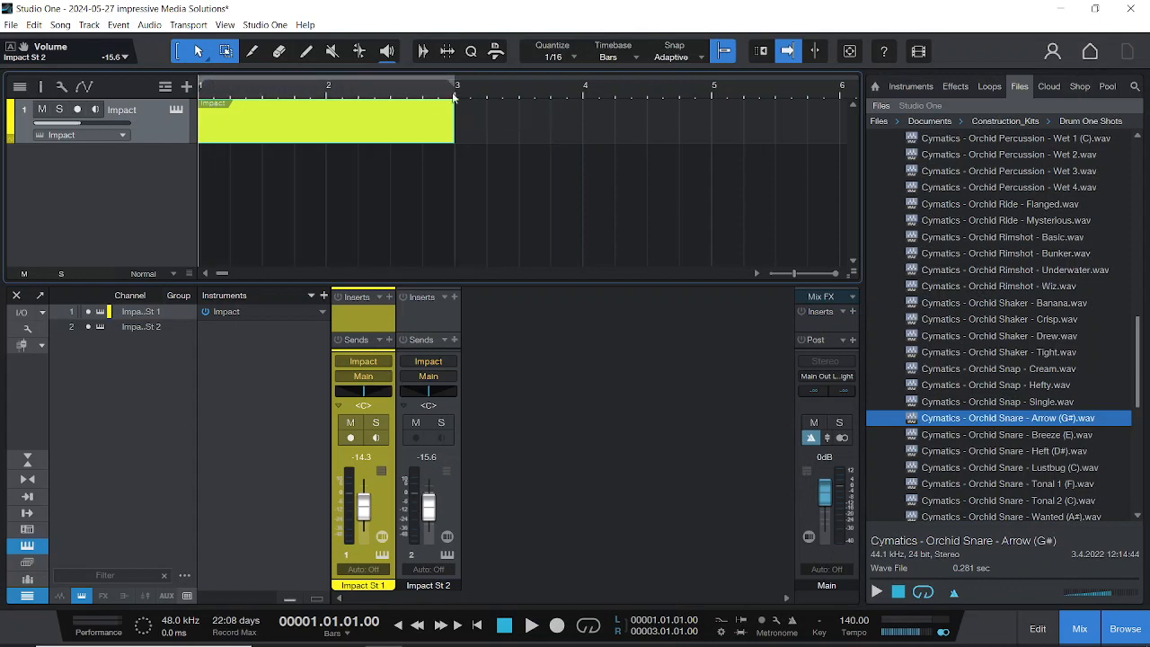
pyautogui.click(593, 630)
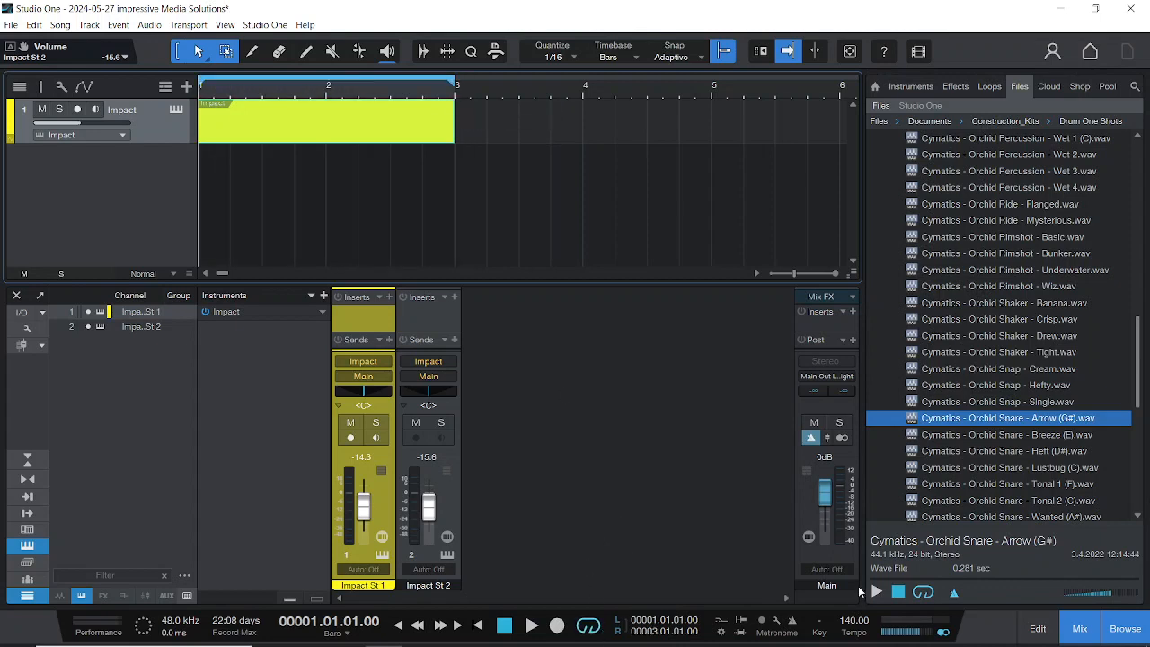
# - Hide the browser, show the editor and convert the Impact part to a pattern
pyautogui.click(1127, 628)
pyautogui.click(1042, 626)
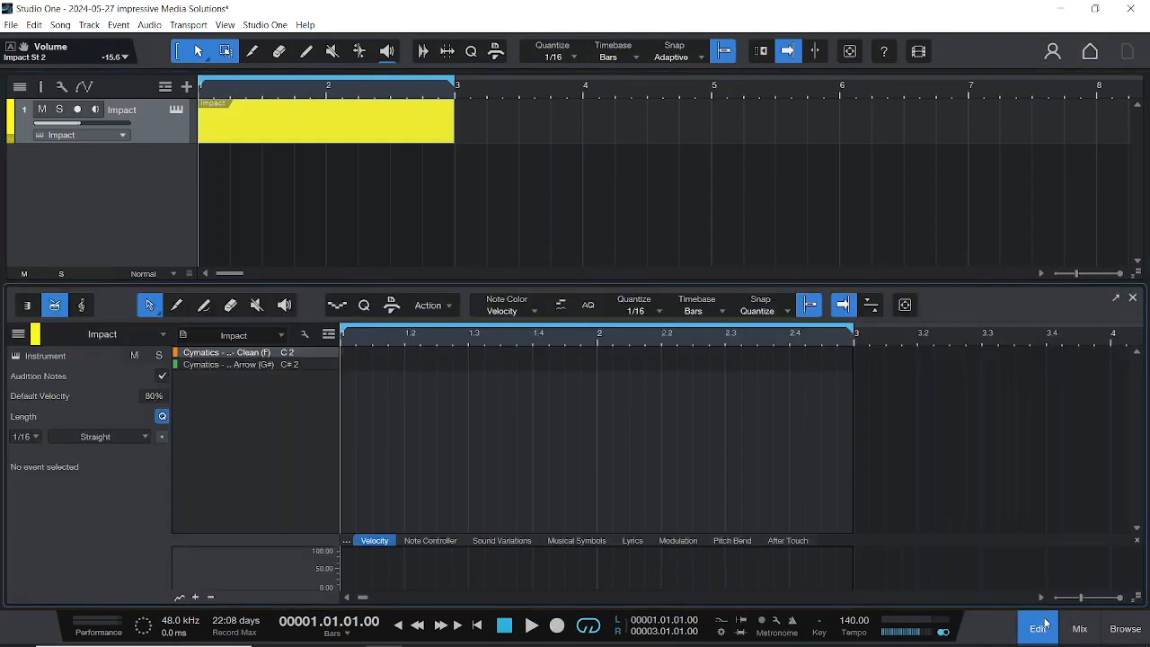
pyautogui.rightClick(304, 115)
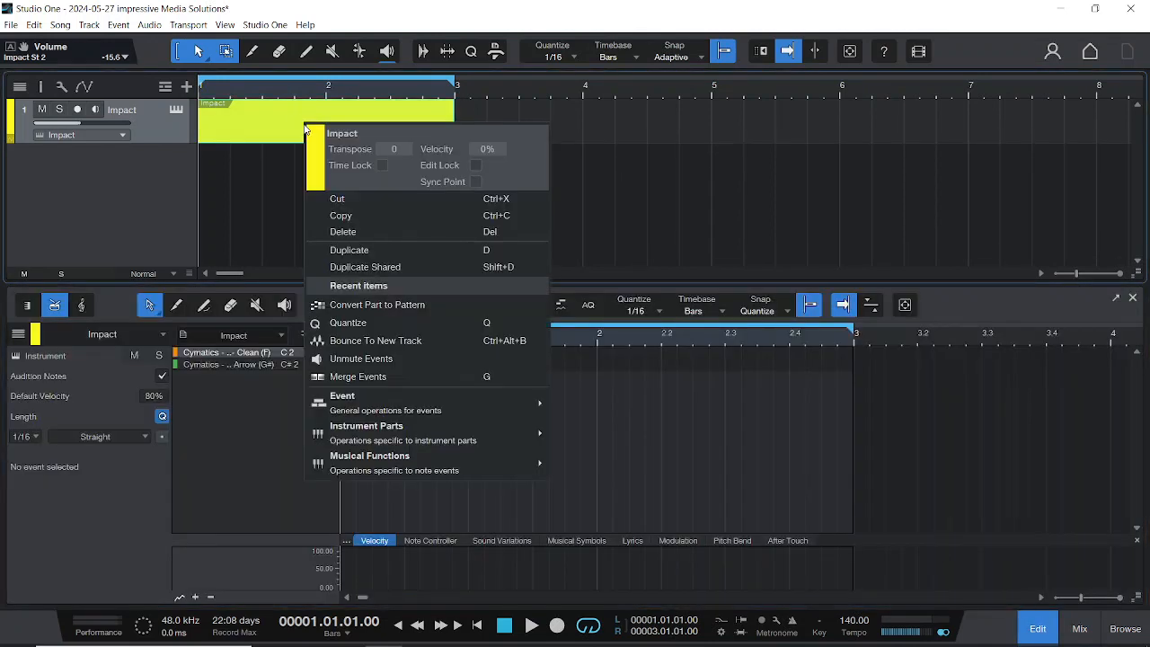
pyautogui.moveTo(513, 444)
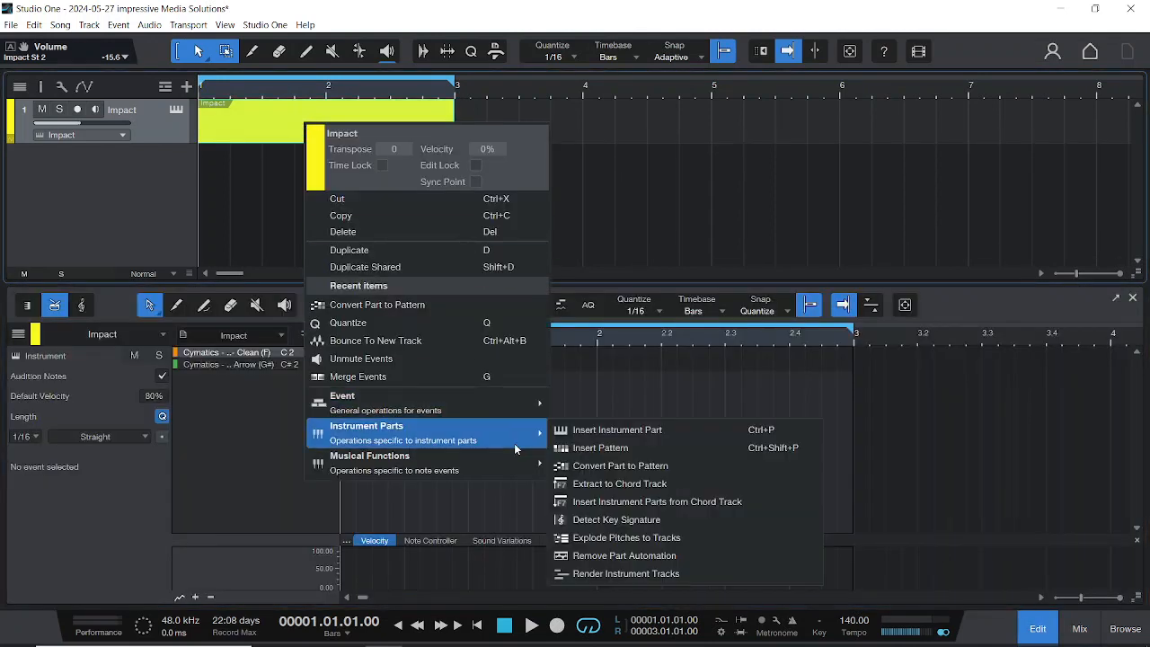
pyautogui.click(640, 469)
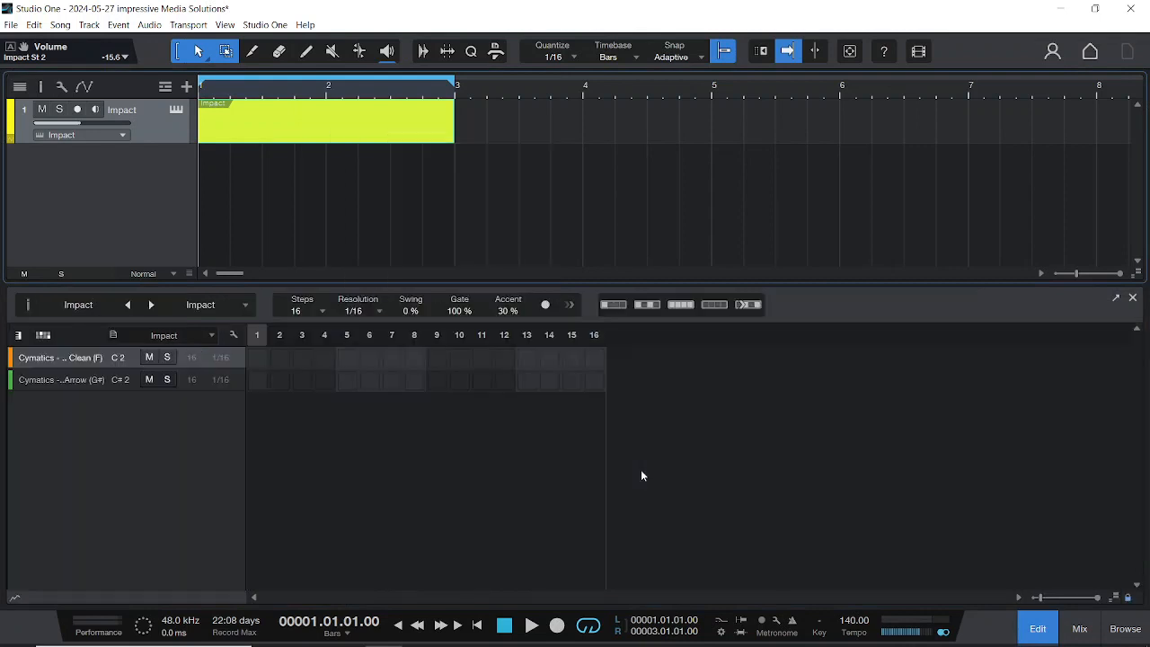
# - Detach the pattern editor into a floating window, place it under the Impact track and widen it to show all 16 steps
pyautogui.click(1117, 297)
pyautogui.moveTo(575, 213); pyautogui.dragTo(247, 204)
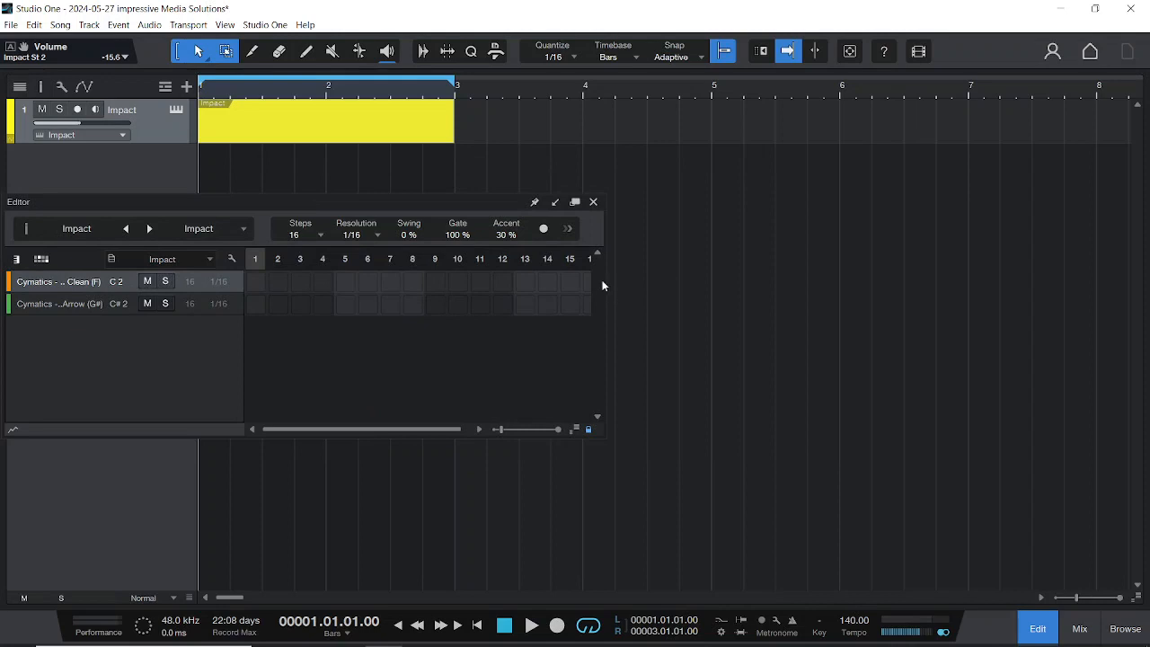
pyautogui.moveTo(609, 229); pyautogui.dragTo(1000, 207)
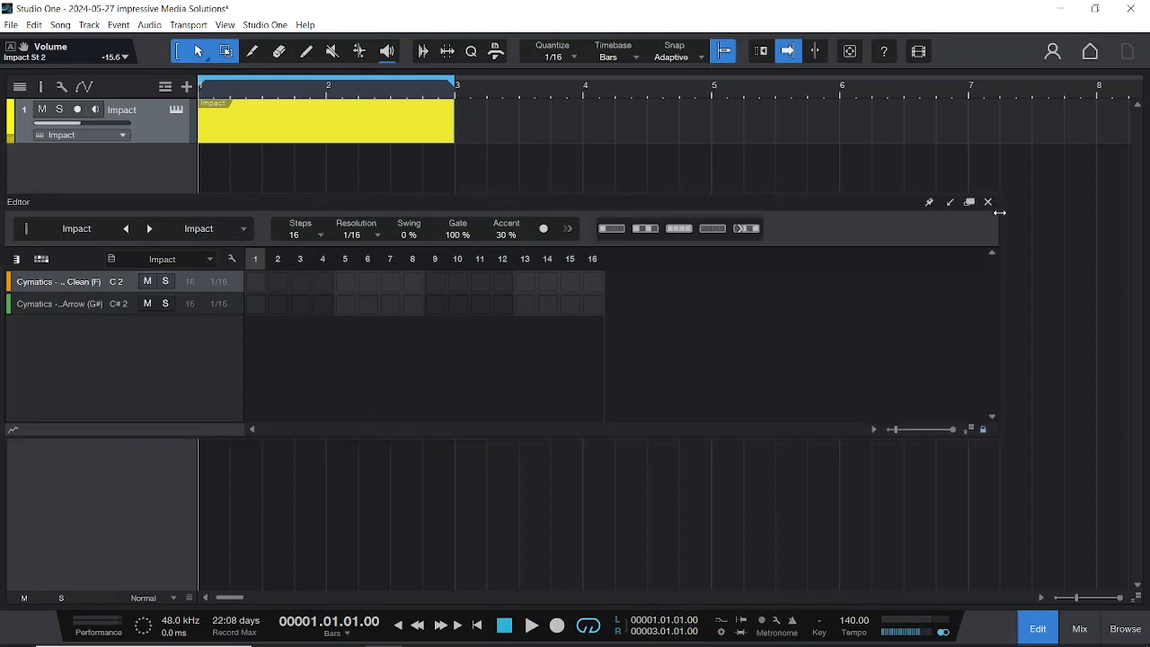
# - Set the Impact pattern's length to 32 steps and shift the floating editor slightly
pyautogui.click(321, 235)
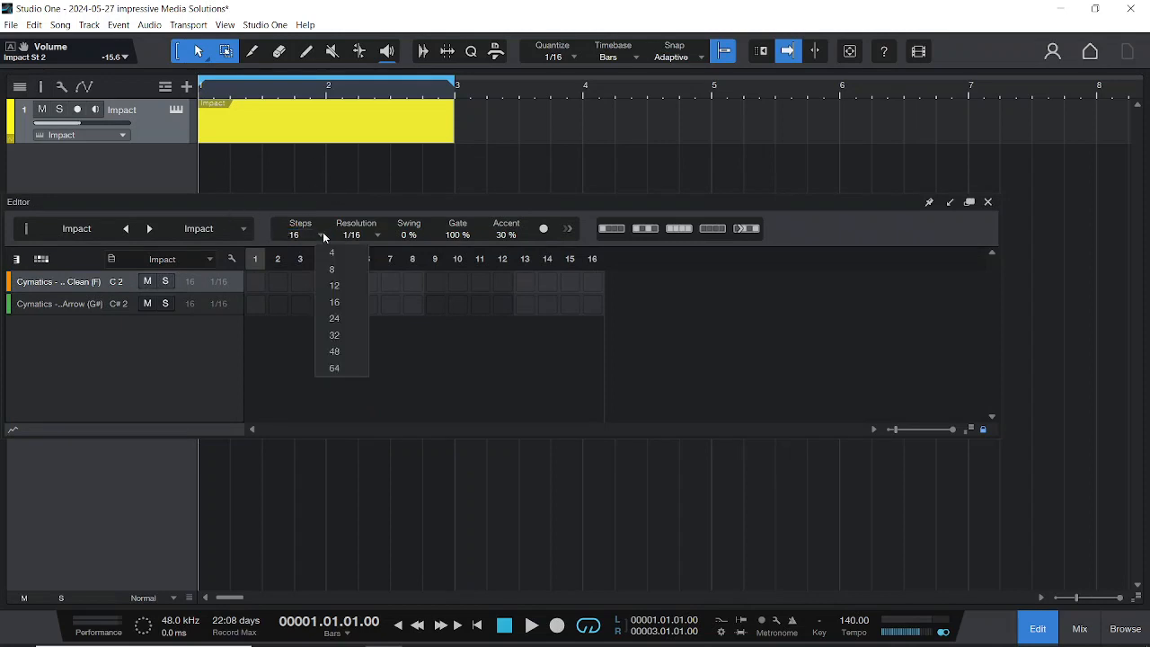
pyautogui.click(344, 212)
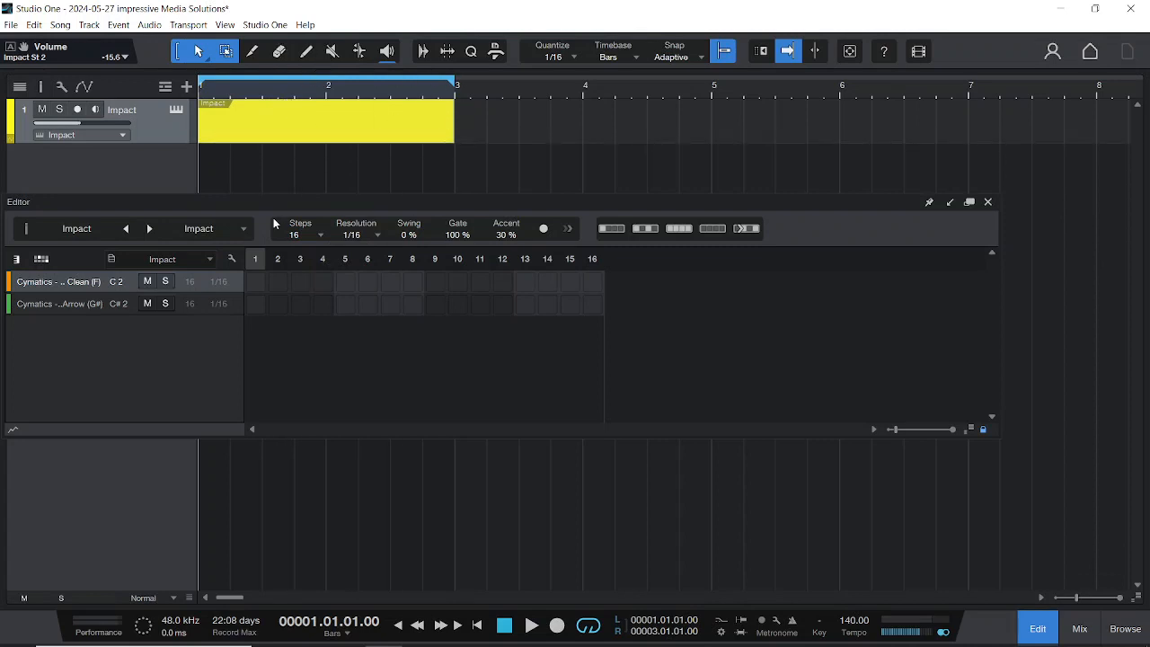
pyautogui.click(315, 235)
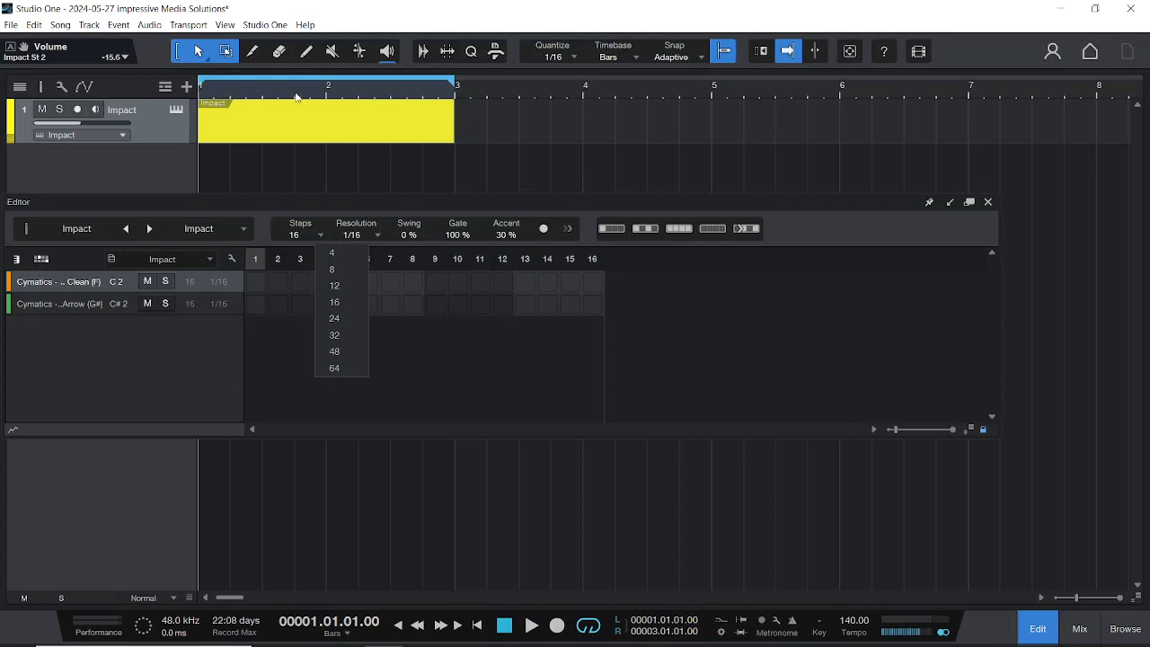
pyautogui.click(358, 335)
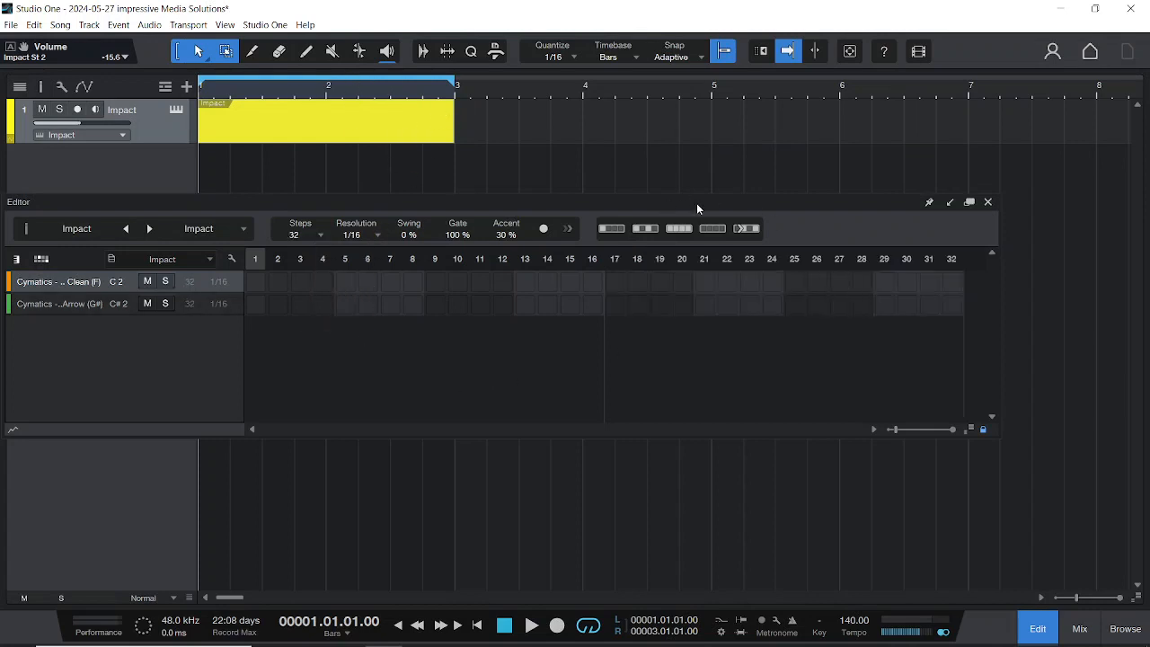
pyautogui.moveTo(696, 203)
pyautogui.mouseDown()
pyautogui.moveTo(670, 206)
pyautogui.moveTo(683, 205)
pyautogui.mouseUp()
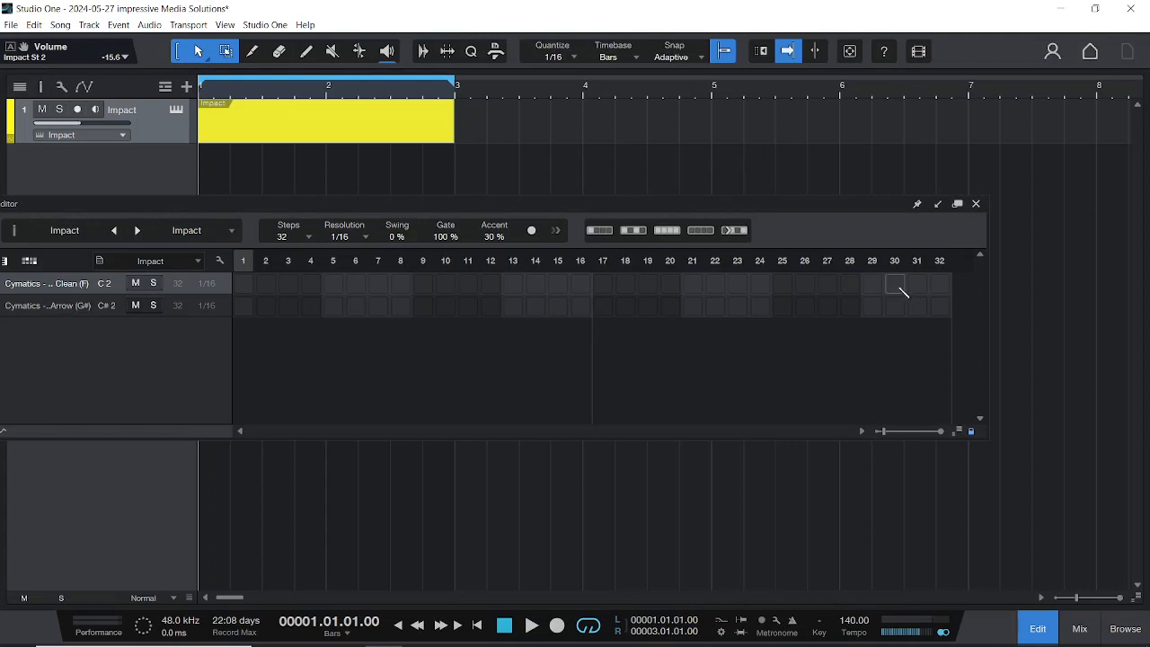
# - Place snare hits on steps 9 and 25 of the C#2 row and play the loop to hear them
pyautogui.click(46, 305)
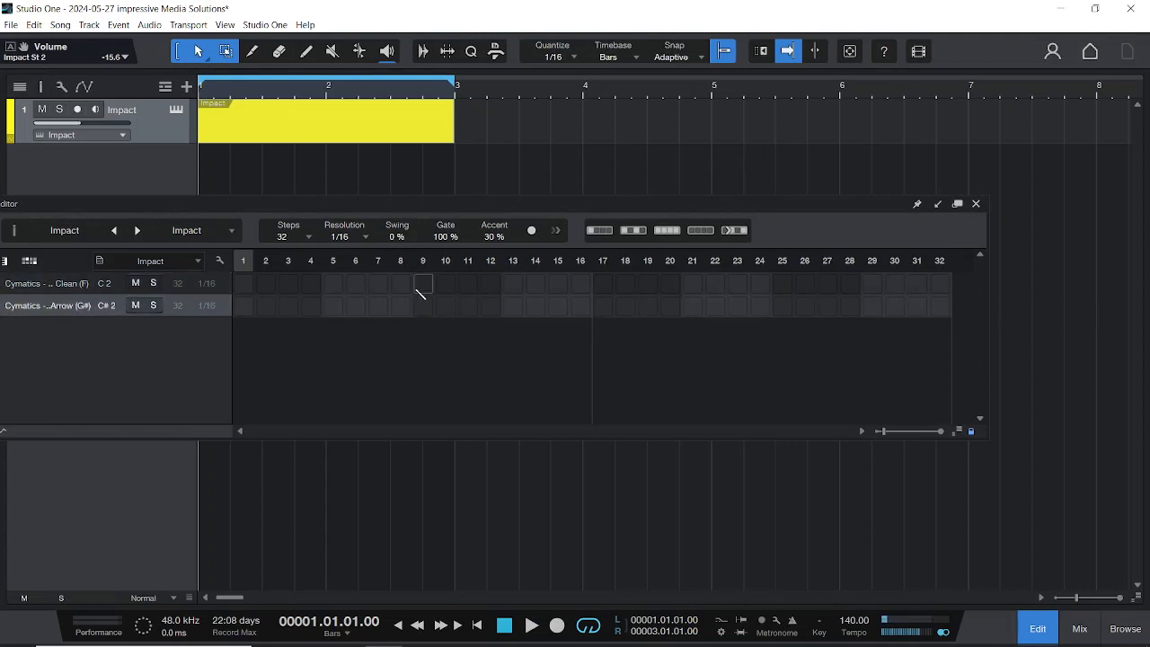
pyautogui.click(423, 305)
pyautogui.click(782, 306)
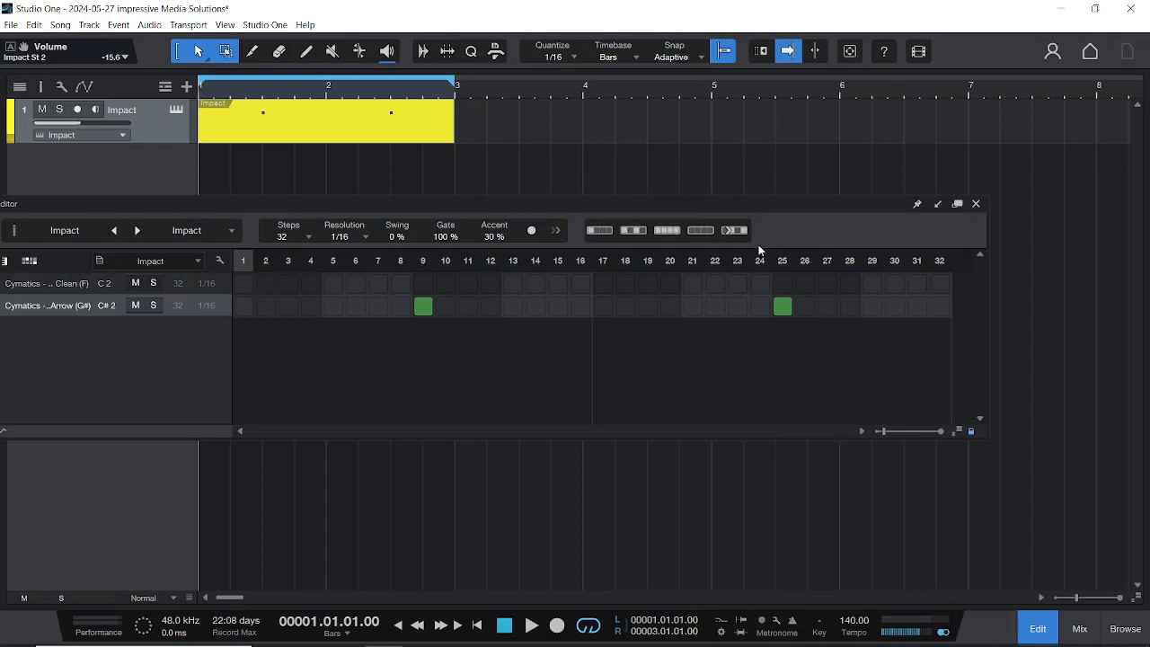
pyautogui.click(532, 626)
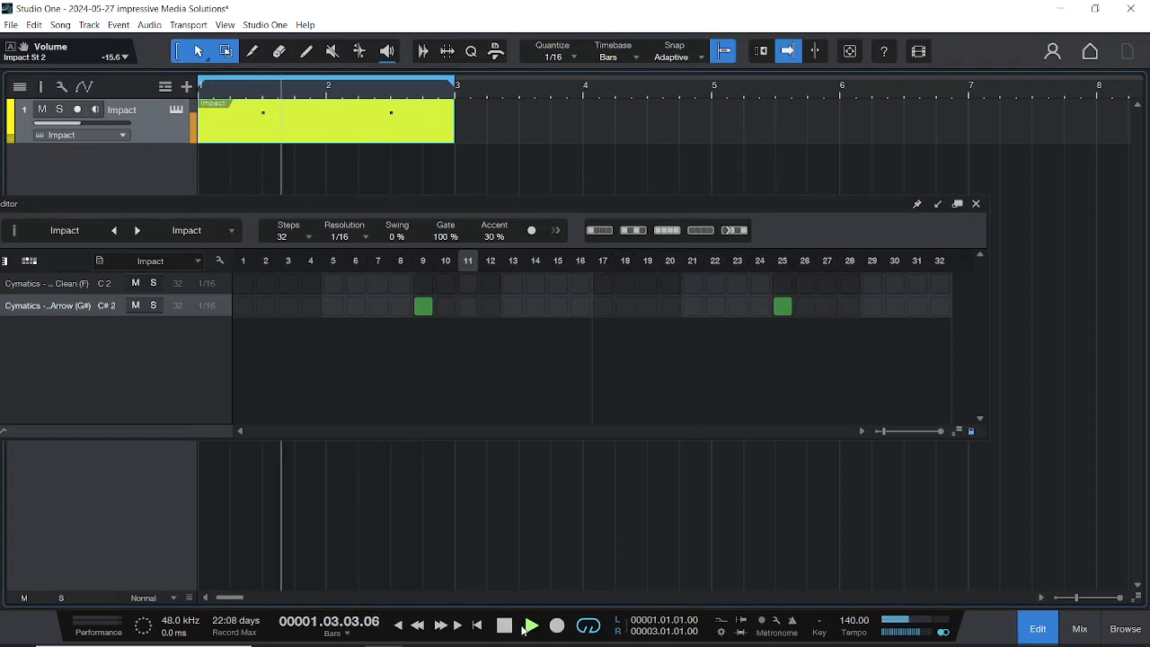
pyautogui.click(506, 626)
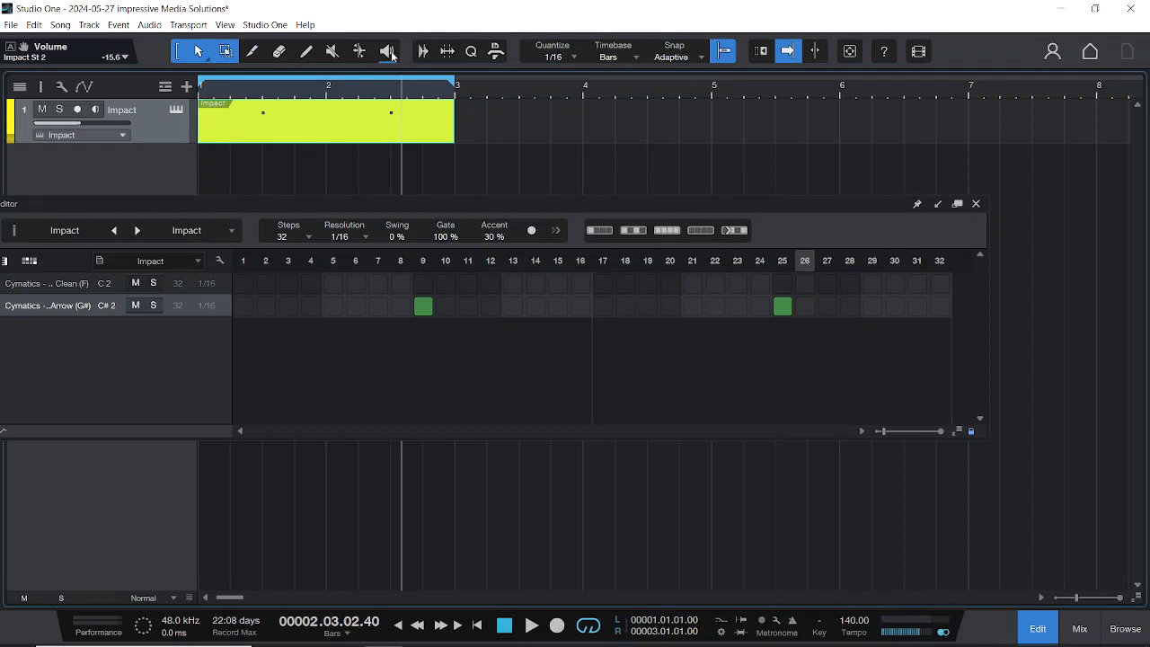
# - Reposition the floating editor so all its rows and steps are visible and place kick hits on steps 1 and 7 of the C2 row
pyautogui.click(378, 204)
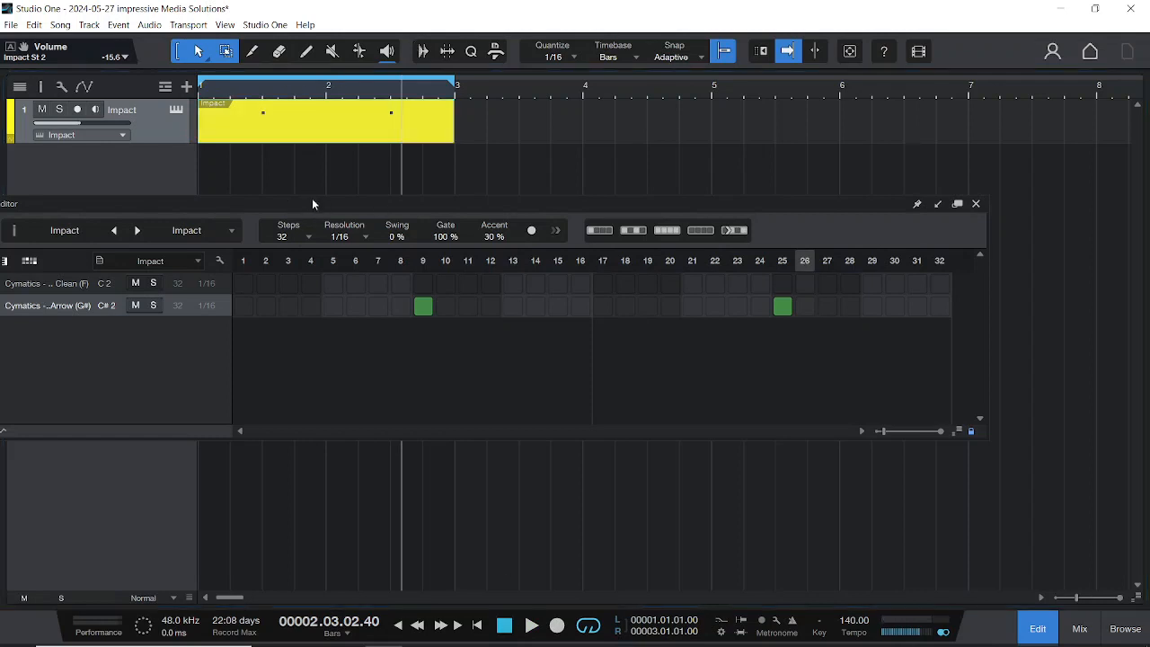
pyautogui.moveTo(312, 197); pyautogui.dragTo(379, 195)
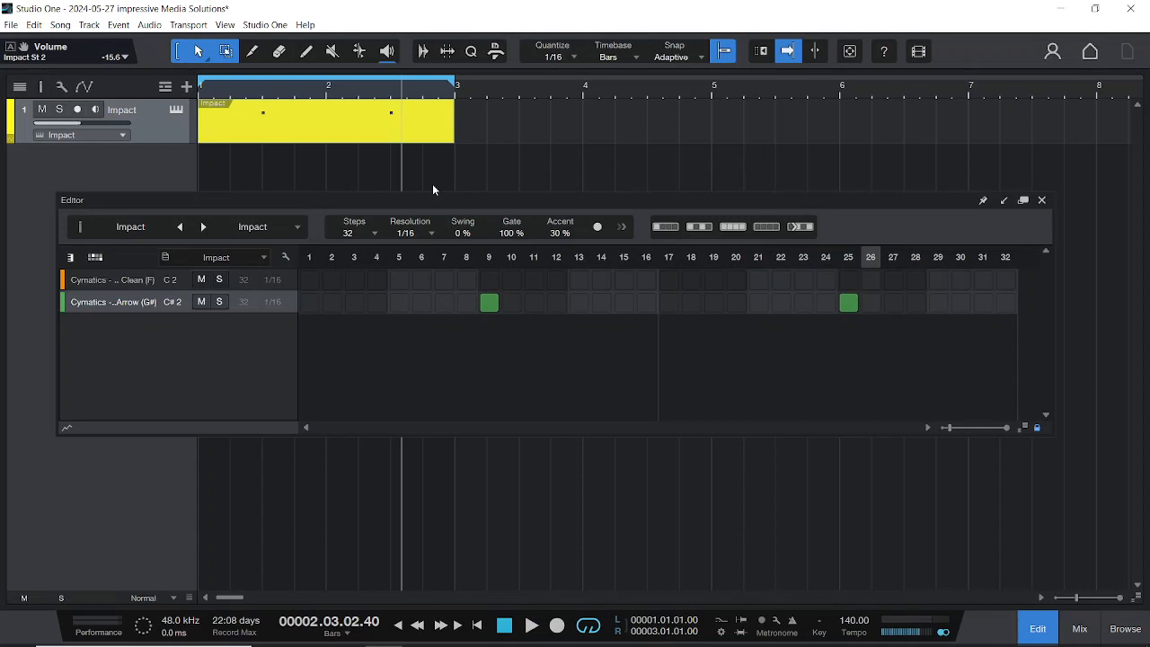
pyautogui.click(310, 280)
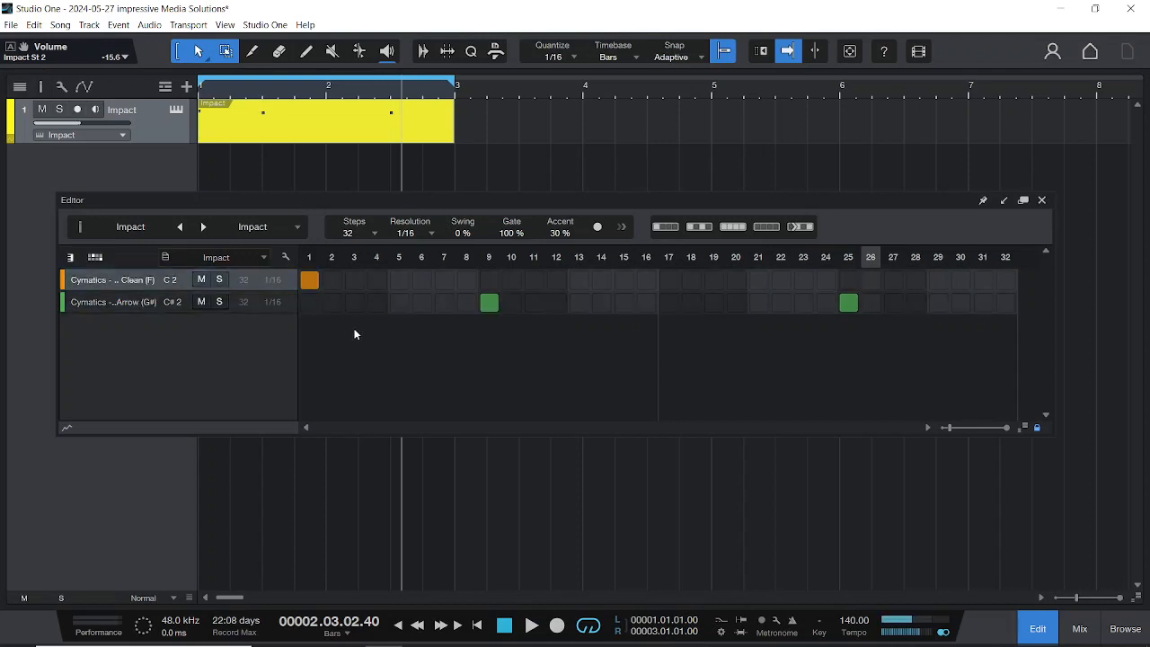
pyautogui.click(445, 282)
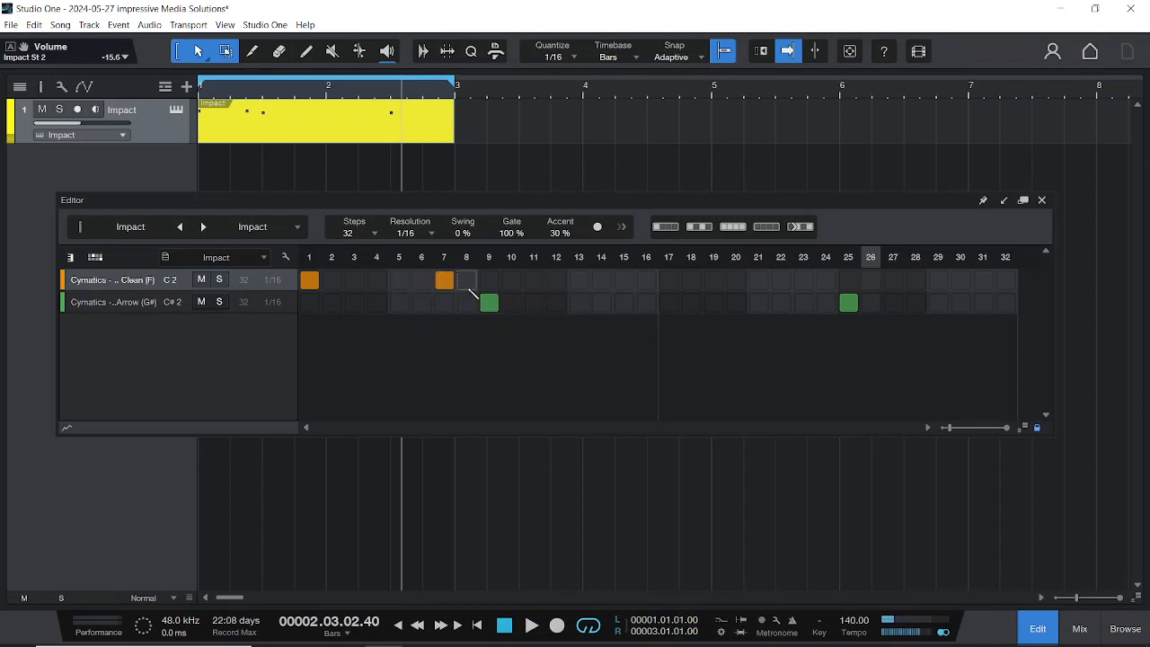
# - Play the loop and add kick hits on steps 23, 27 and 29 of the C2 row during playback
pyautogui.click(534, 629)
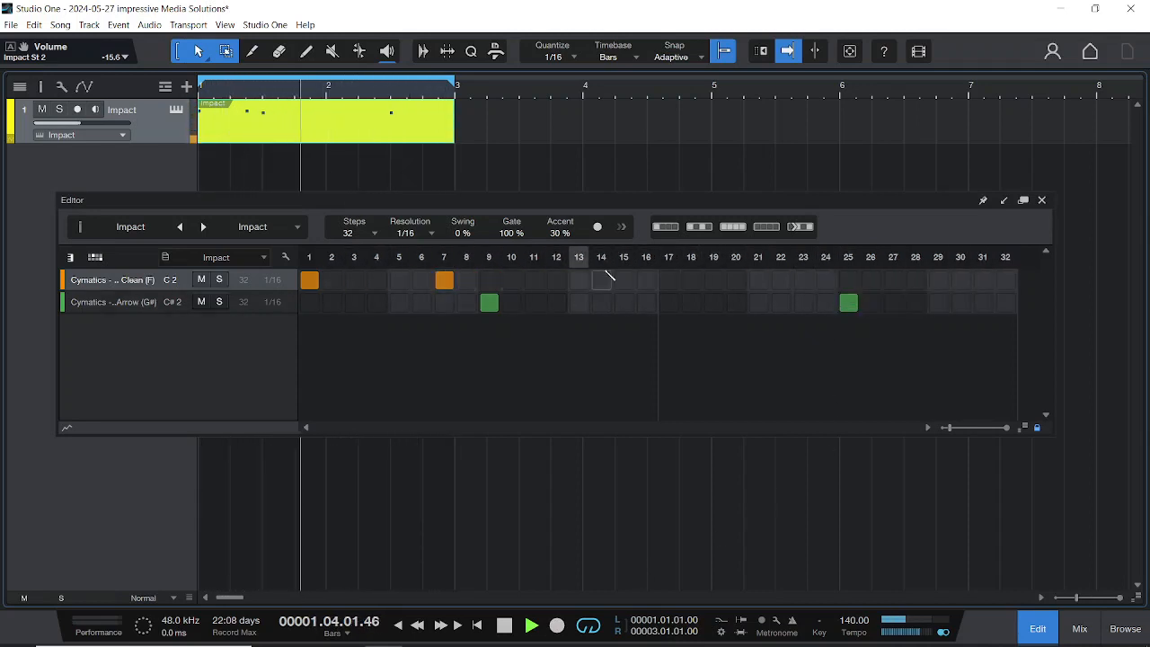
pyautogui.click(805, 280)
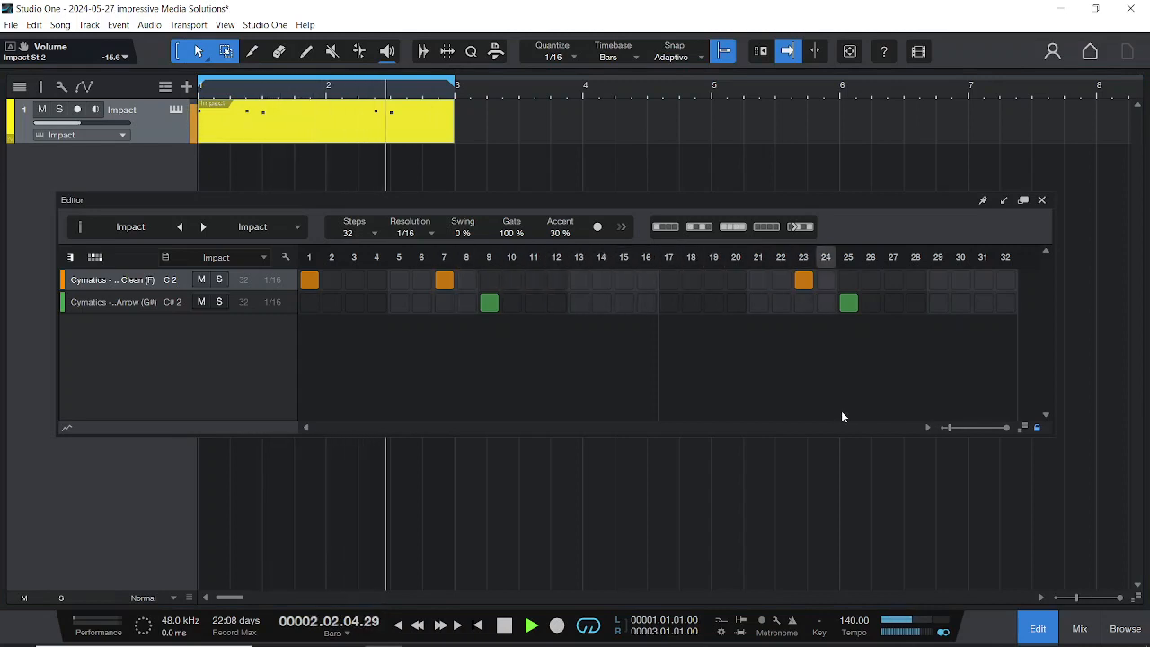
pyautogui.click(894, 282)
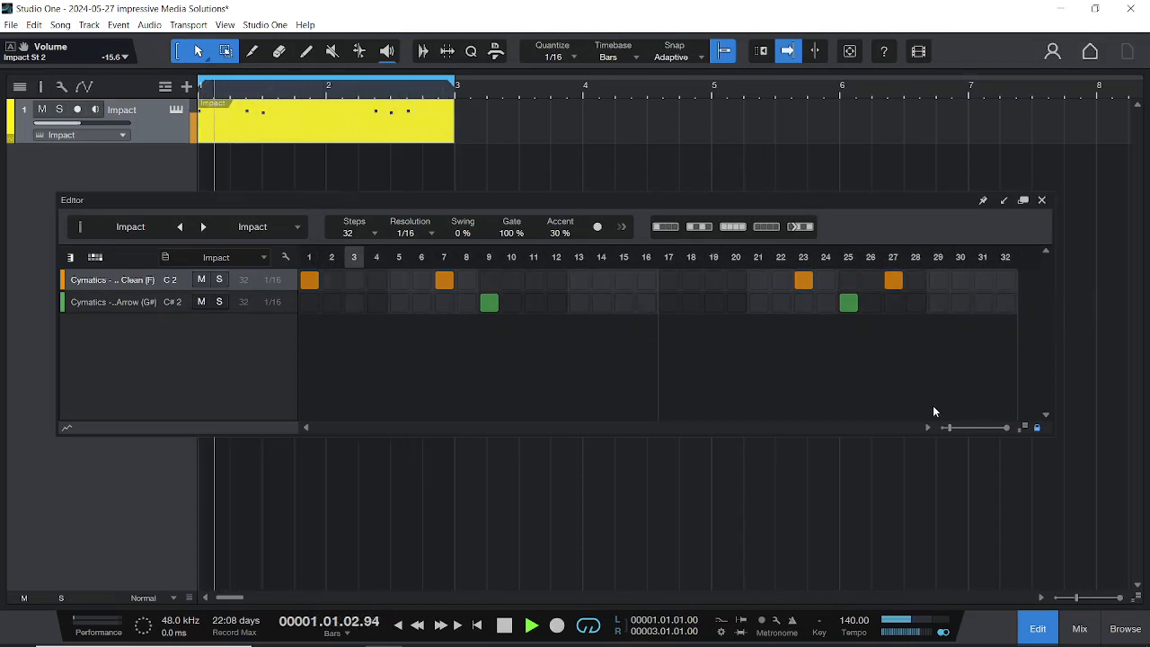
pyautogui.click(937, 280)
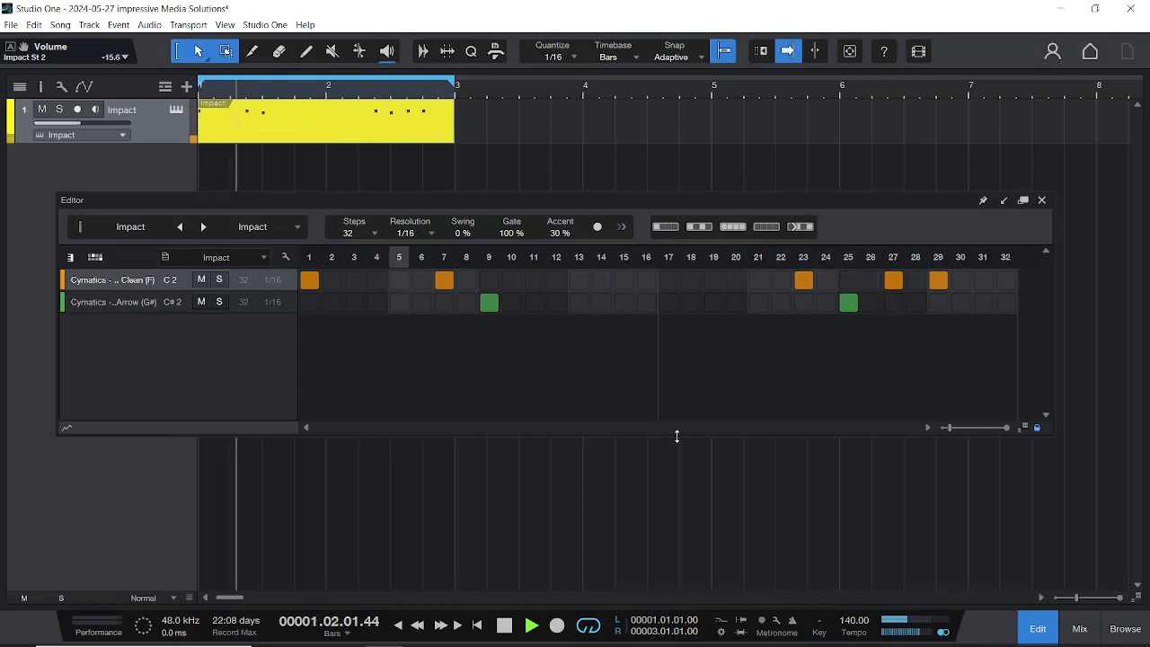
pyautogui.moveTo(348, 643)
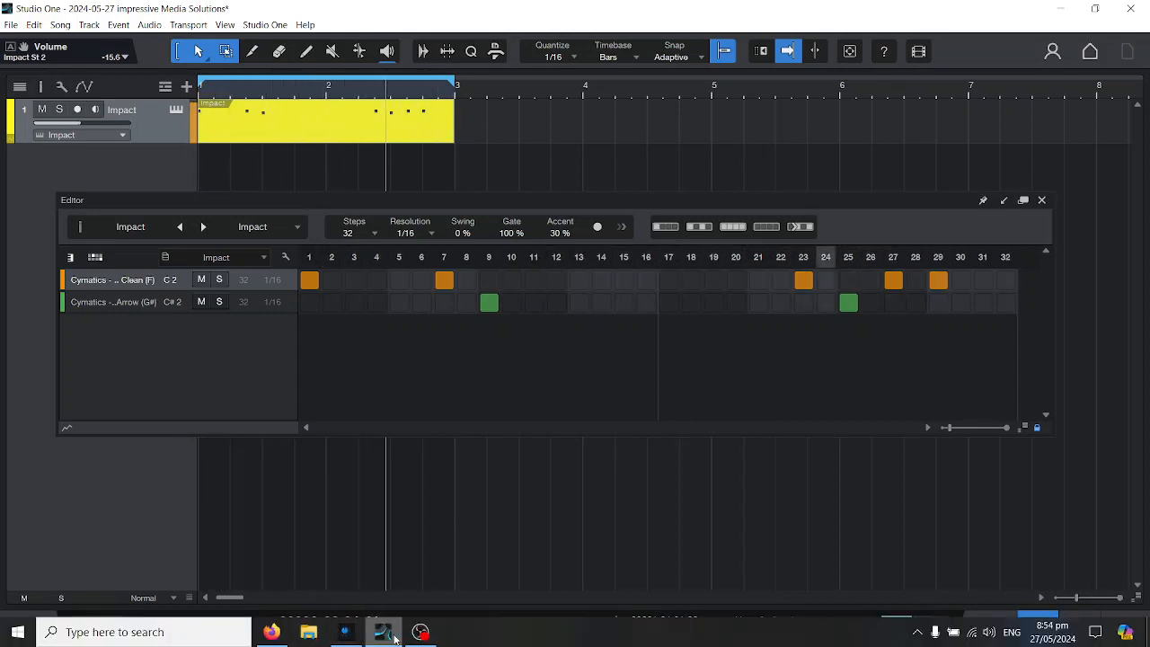